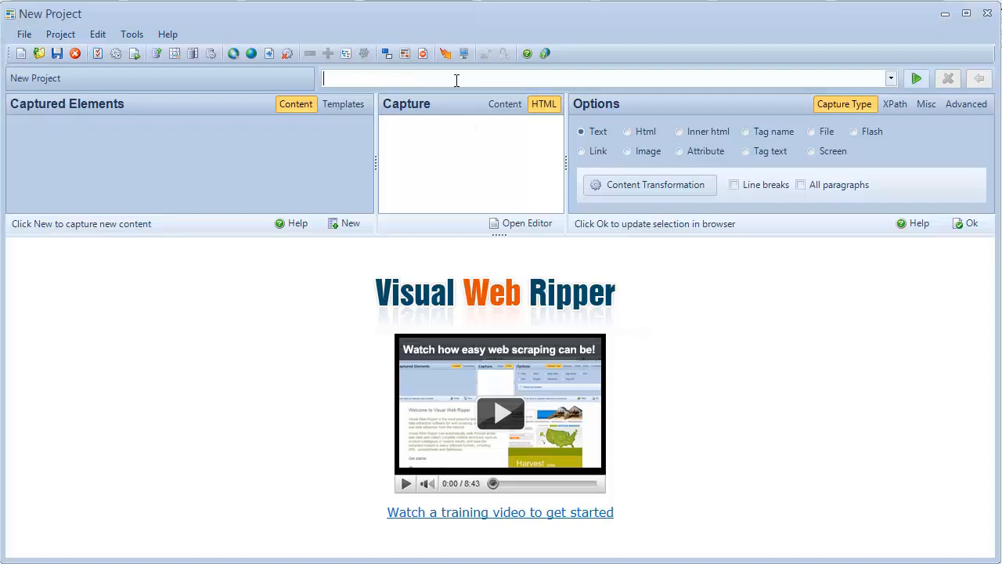
pyautogui.write('http://www.craigslist.org/about/sites')
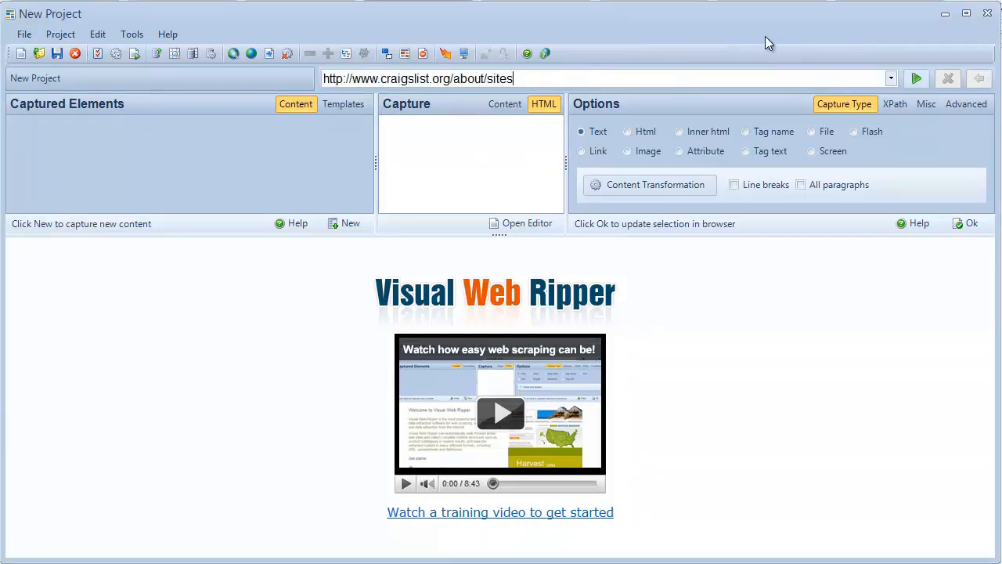
pyautogui.click(916, 79)
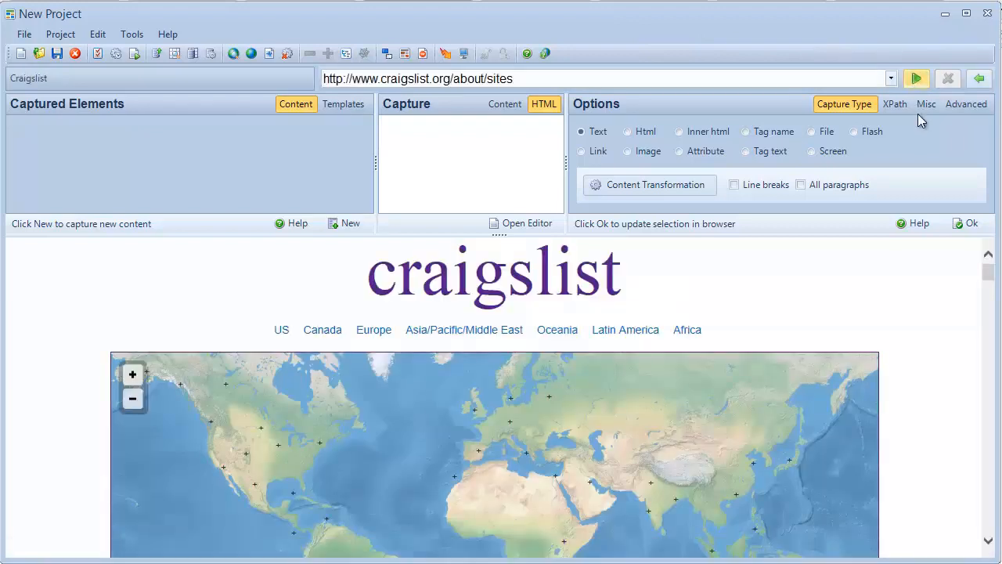
pyautogui.click(965, 224)
# Capture the New York heading as an Element content item named State and save it.
pyautogui.moveTo(989, 270); pyautogui.dragTo(988, 335)
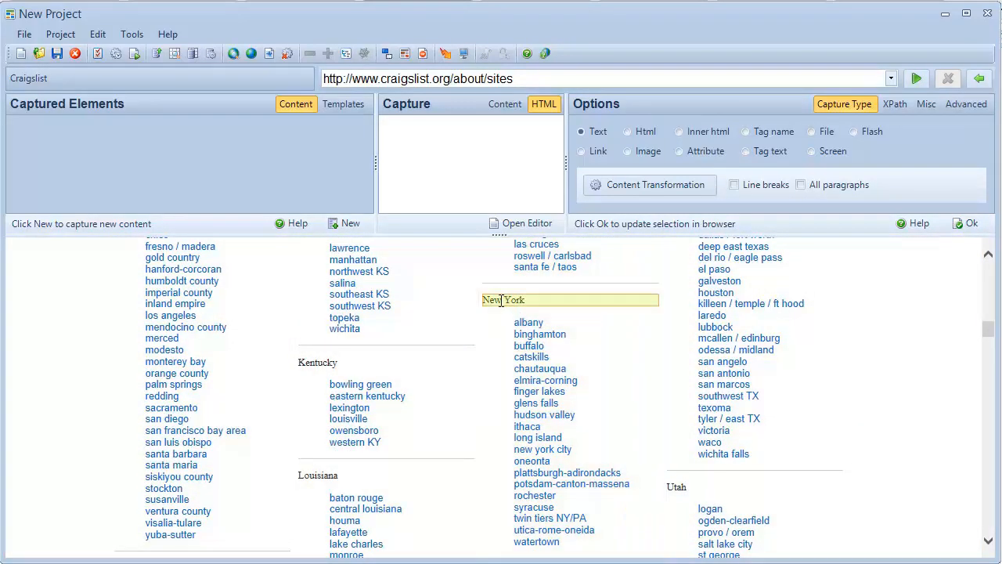
pyautogui.click(501, 300)
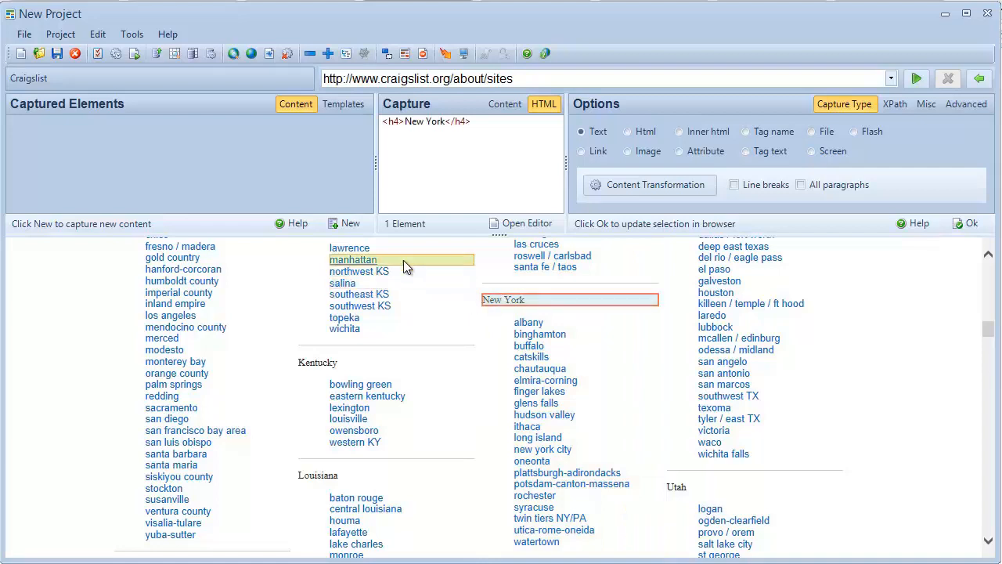
pyautogui.click(350, 224)
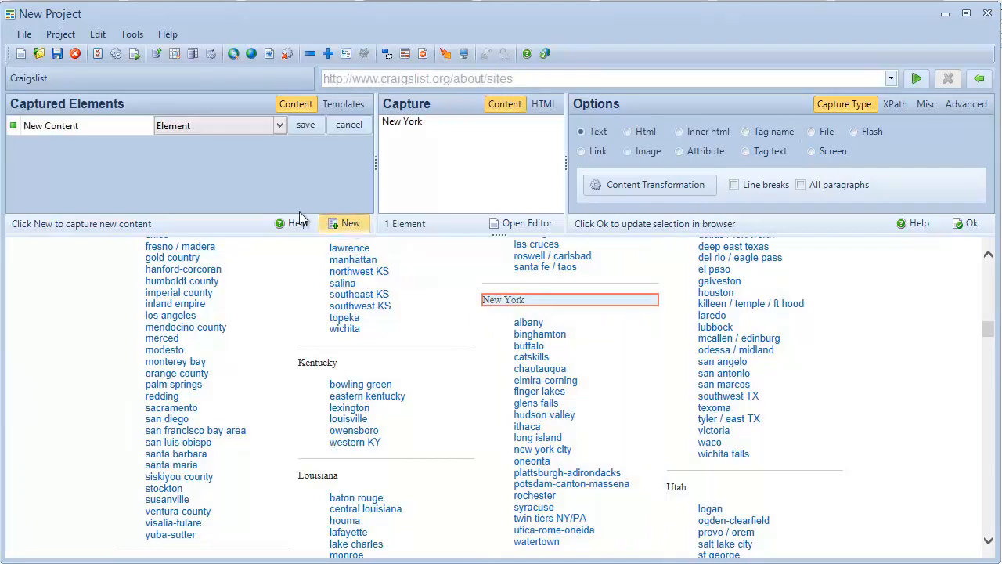
pyautogui.click(112, 124)
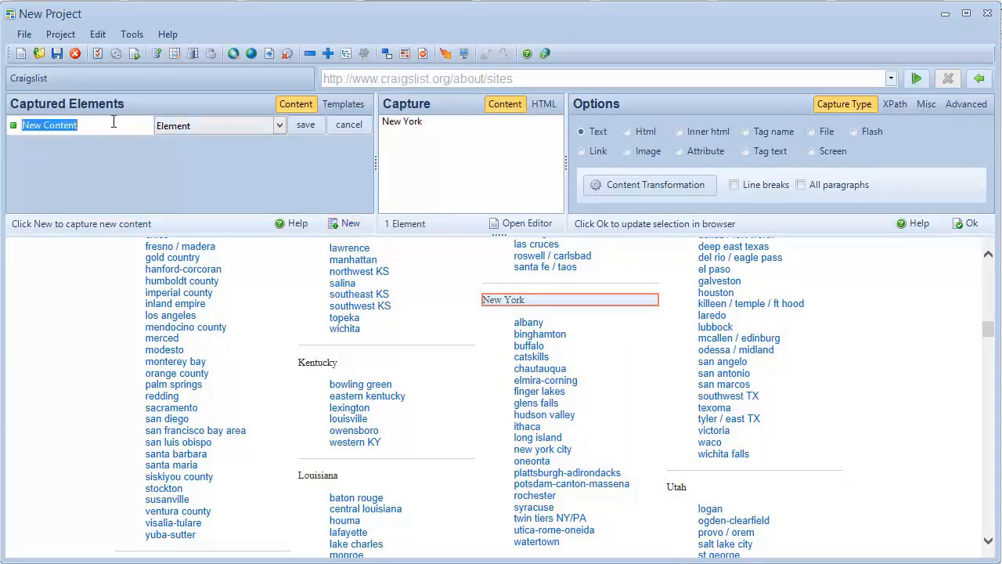
pyautogui.write('State')
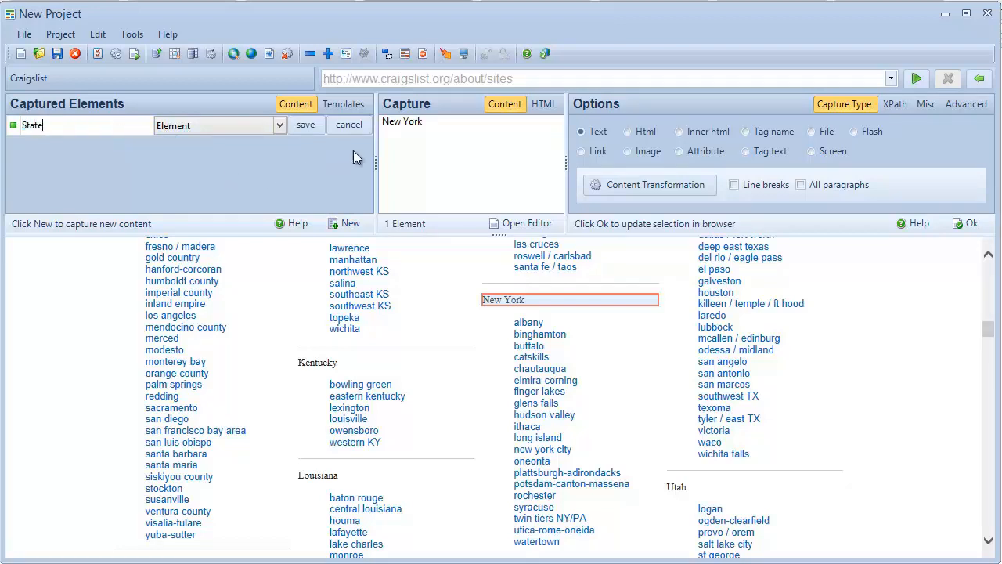
pyautogui.click(307, 127)
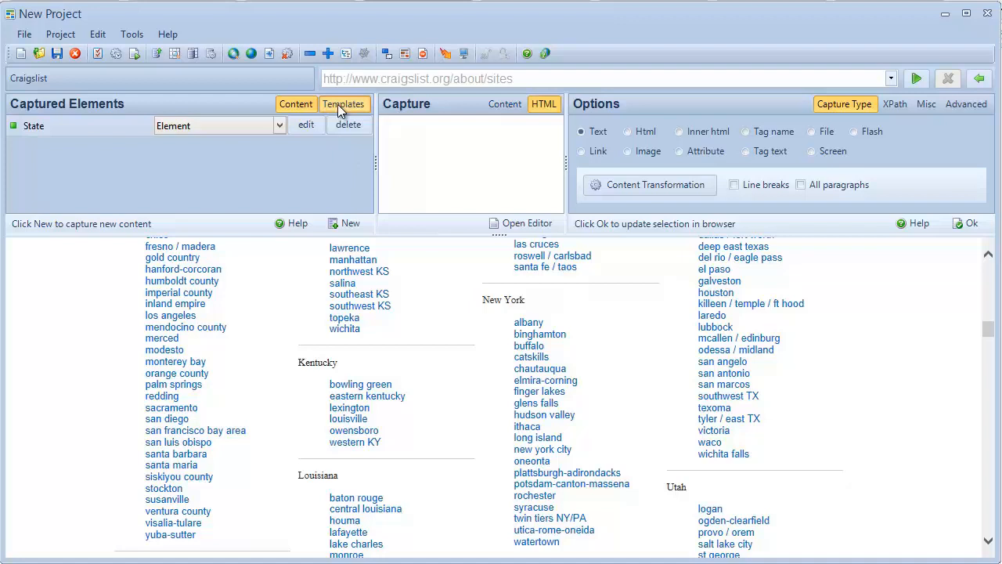
# Create a template selection list of the city links under New York, starting from albany and binghamton.
pyautogui.click(338, 104)
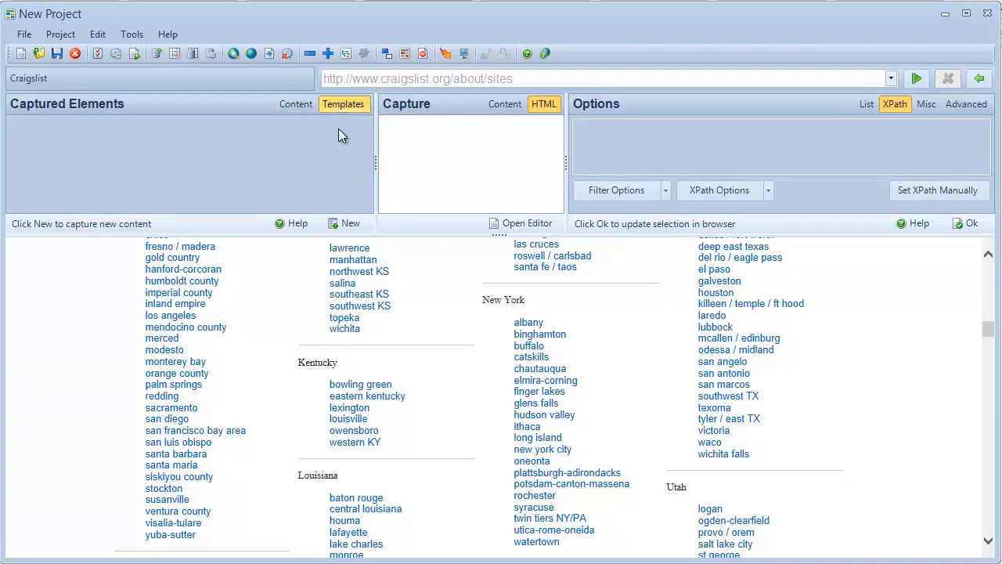
pyautogui.click(527, 323)
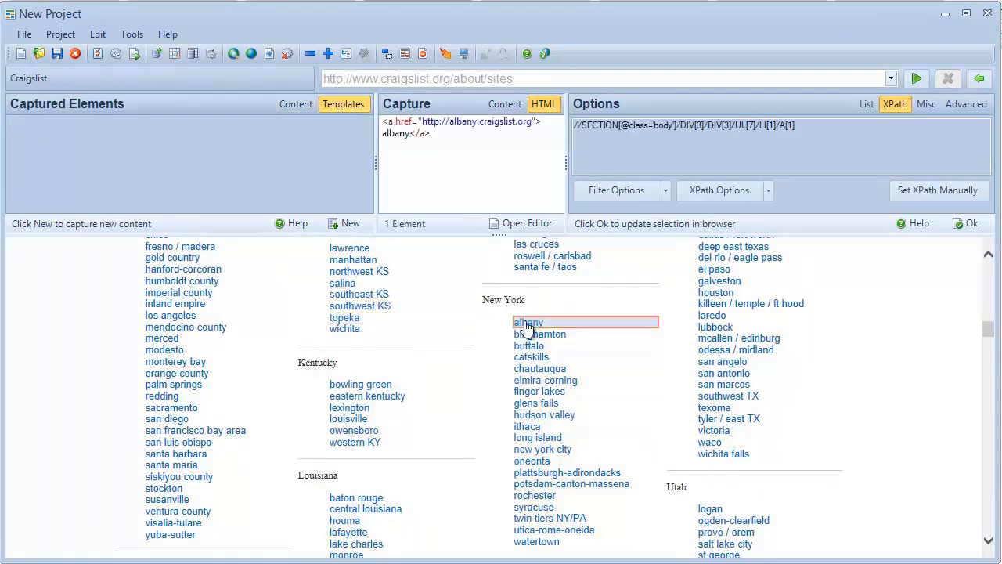
pyautogui.rightClick(537, 337)
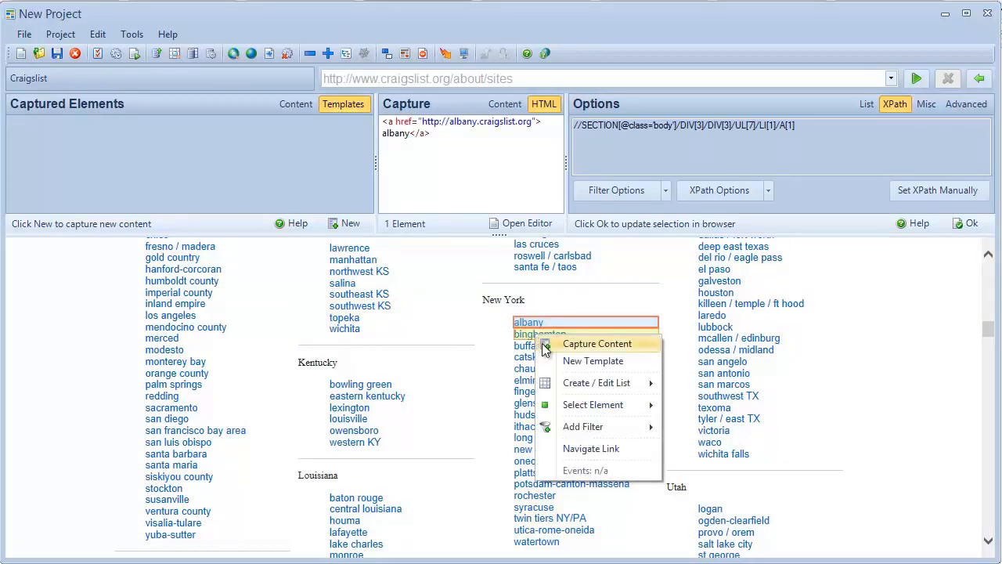
pyautogui.moveTo(568, 382)
pyautogui.click(690, 391)
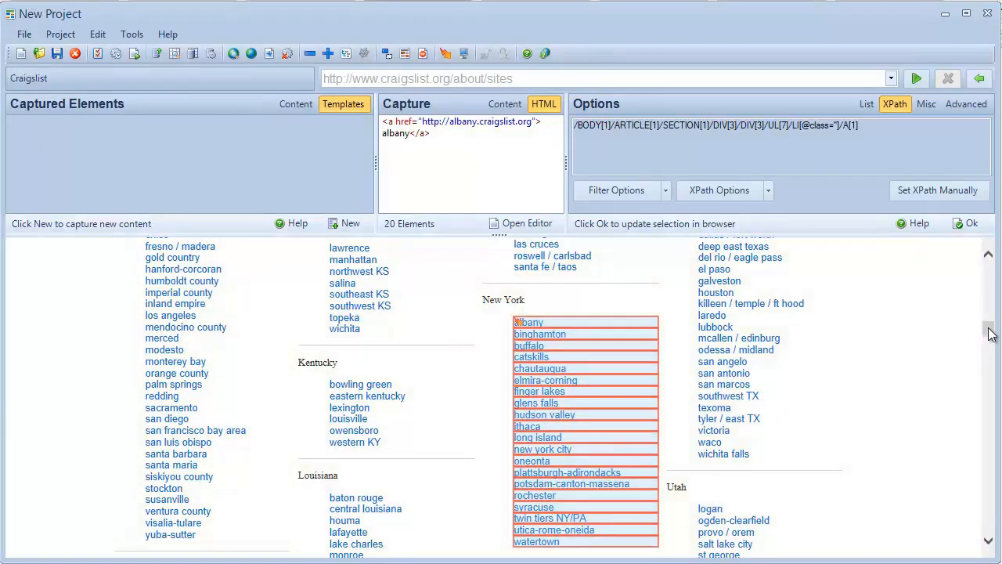
pyautogui.moveTo(989, 328); pyautogui.dragTo(989, 330)
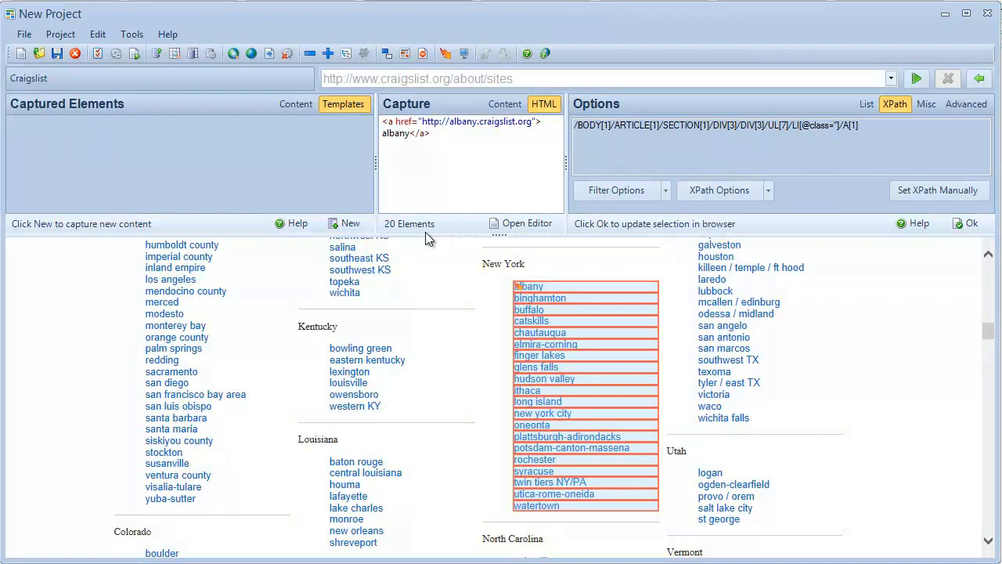
# Save the New York city links as a new Link template named City with the Extract text option enabled.
pyautogui.click(348, 225)
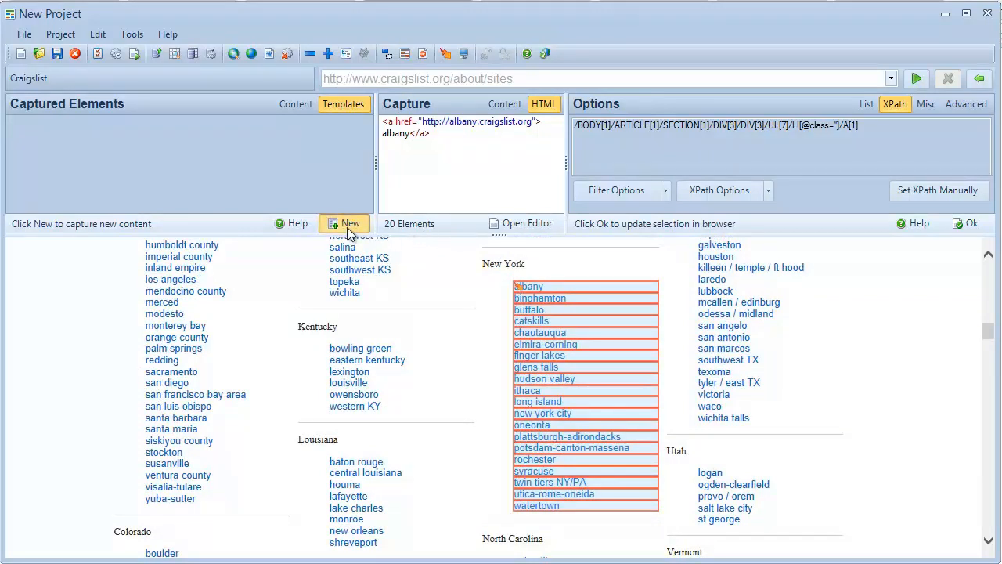
pyautogui.click(99, 129)
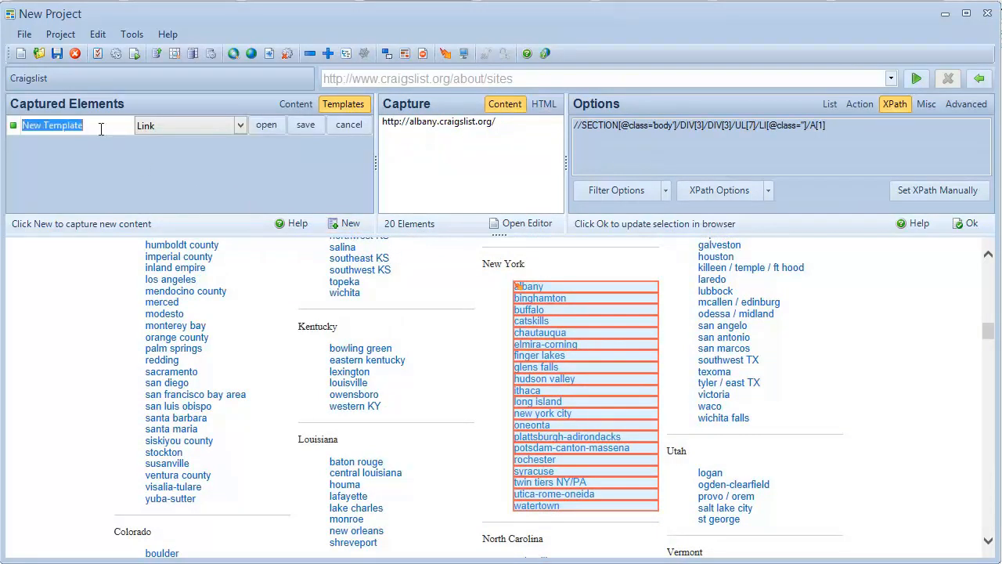
pyautogui.write('City')
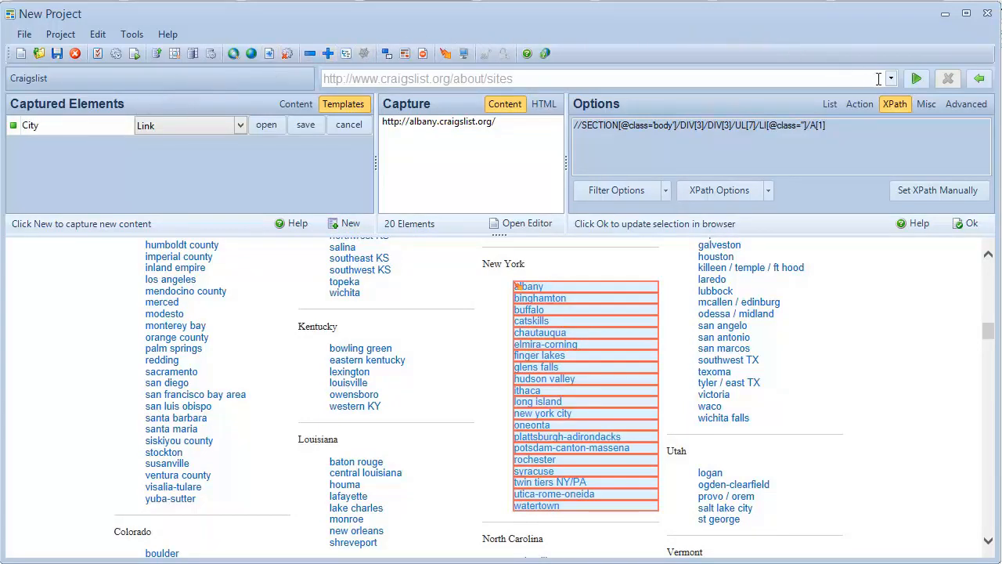
pyautogui.click(923, 104)
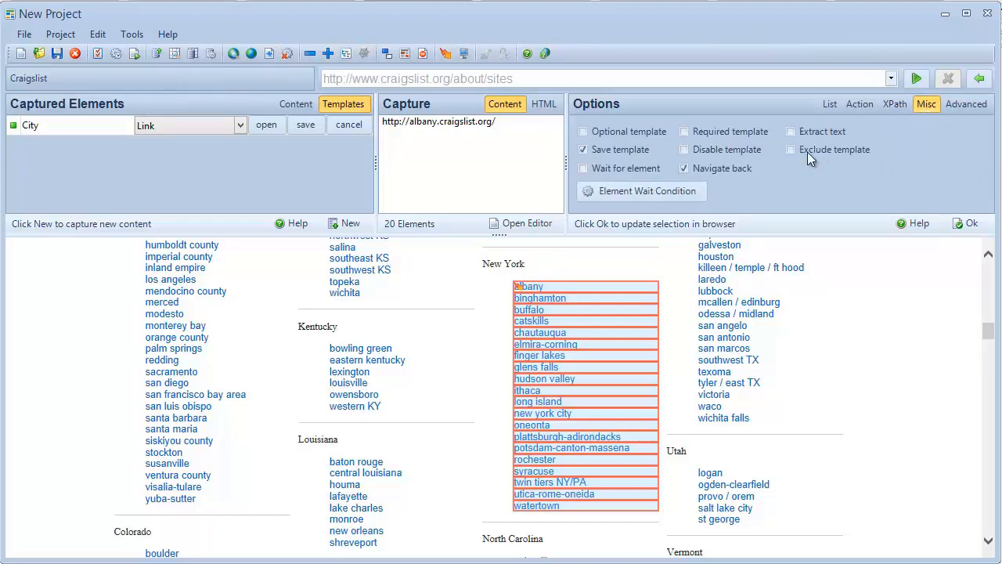
pyautogui.click(791, 133)
pyautogui.click(306, 125)
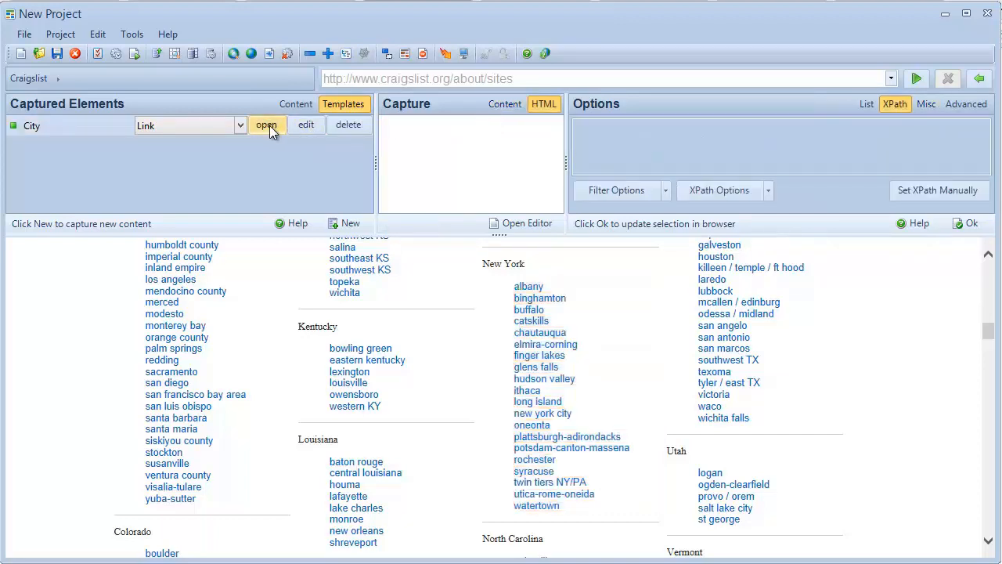
# Open the City template and create a list of the jobs category links, starting from accounting+finance and admin / office.
pyautogui.click(266, 126)
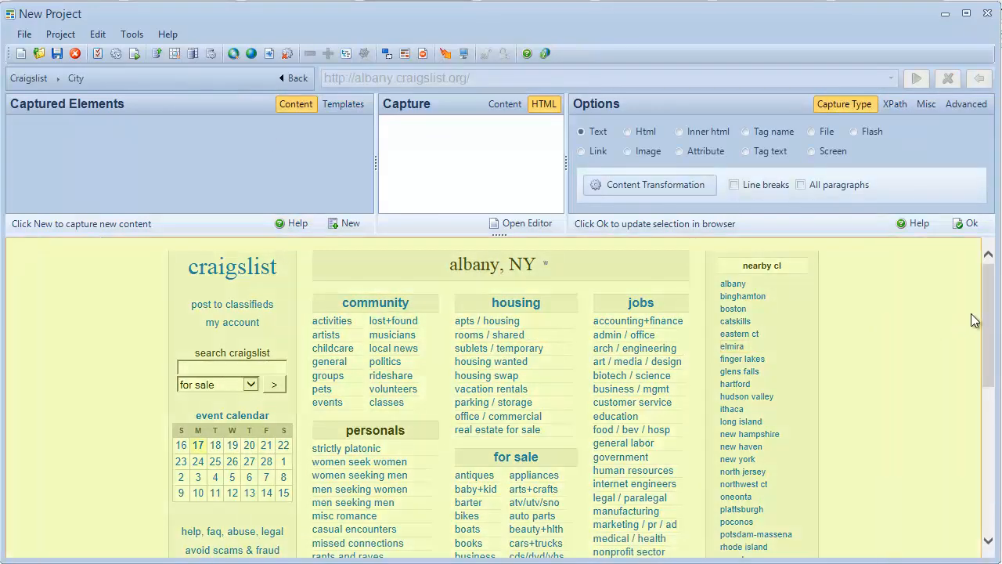
pyautogui.moveTo(987, 321)
pyautogui.mouseDown()
pyautogui.moveTo(996, 456)
pyautogui.moveTo(996, 329)
pyautogui.mouseUp()
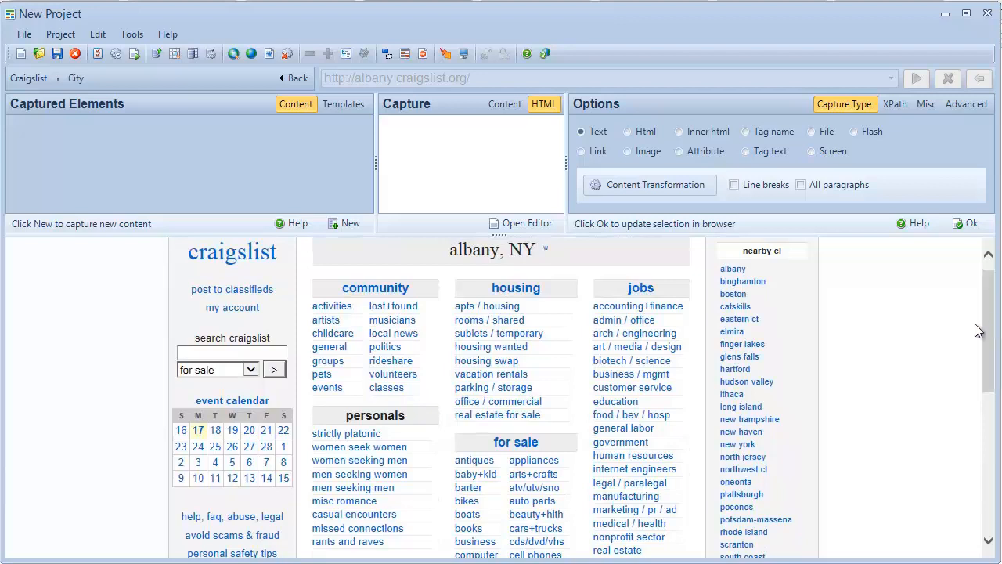
pyautogui.click(664, 312)
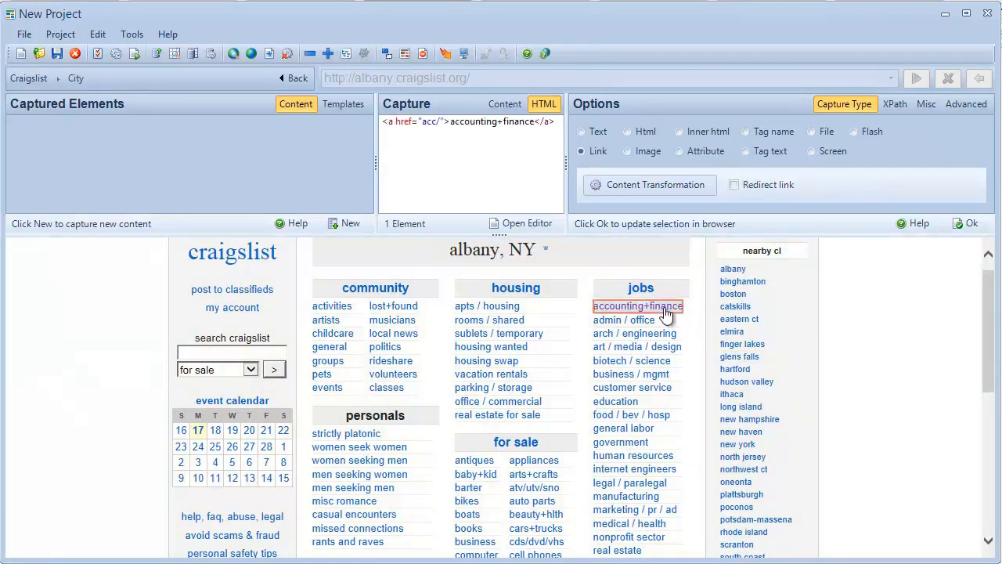
pyautogui.rightClick(632, 326)
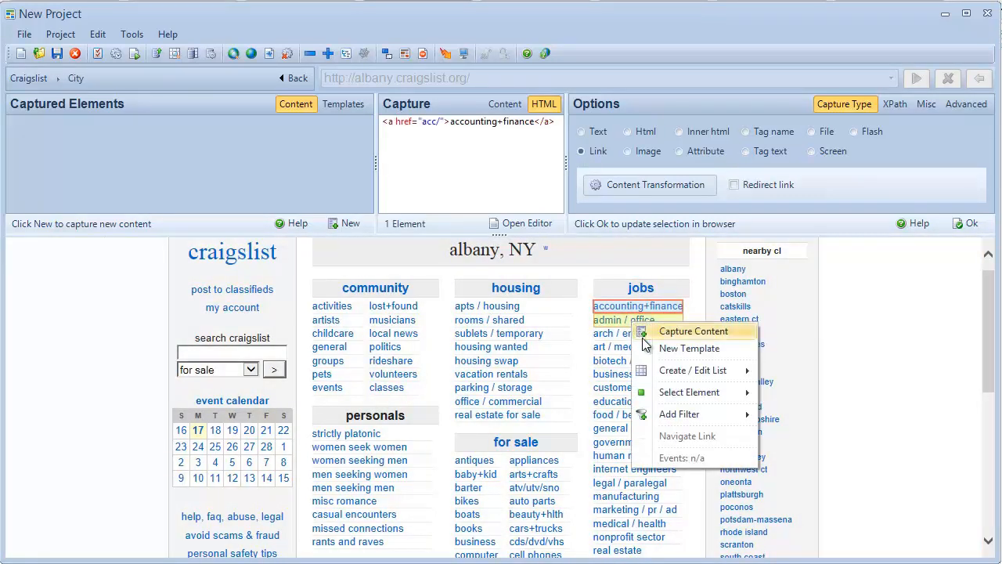
pyautogui.moveTo(665, 369)
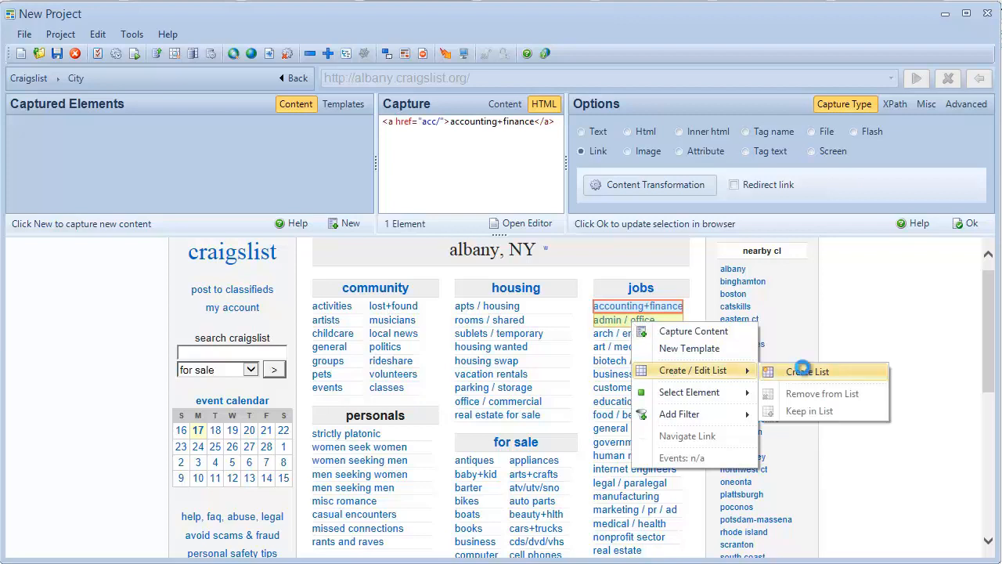
pyautogui.click(805, 372)
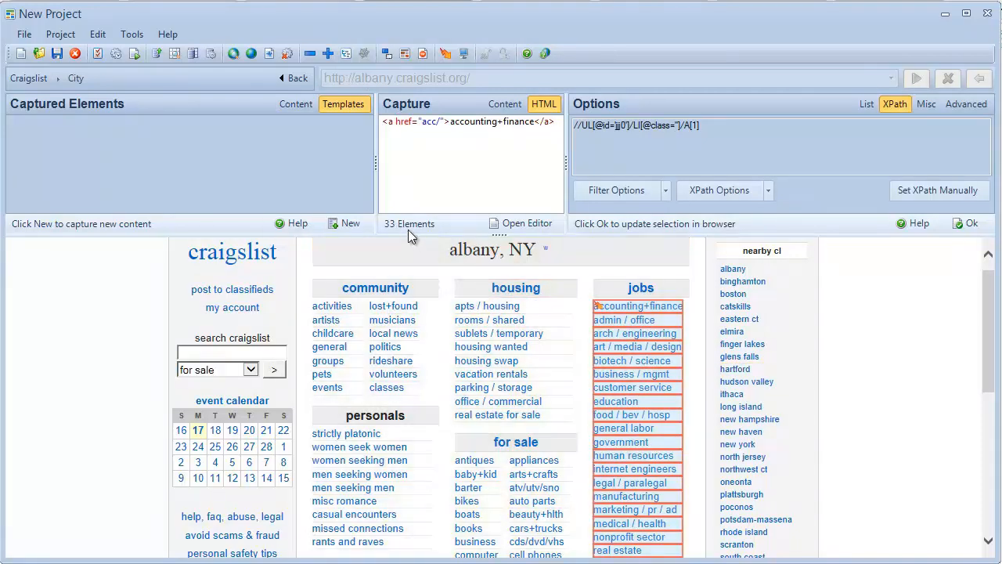
# Save the jobs category links as a new Link template named JobCategory with the Extract text option enabled.
pyautogui.click(347, 226)
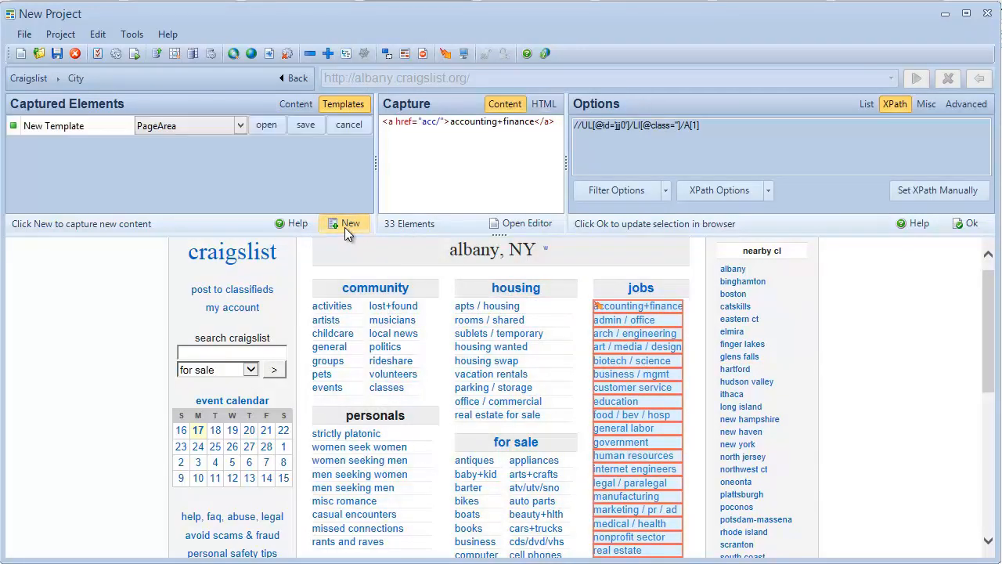
pyautogui.click(238, 123)
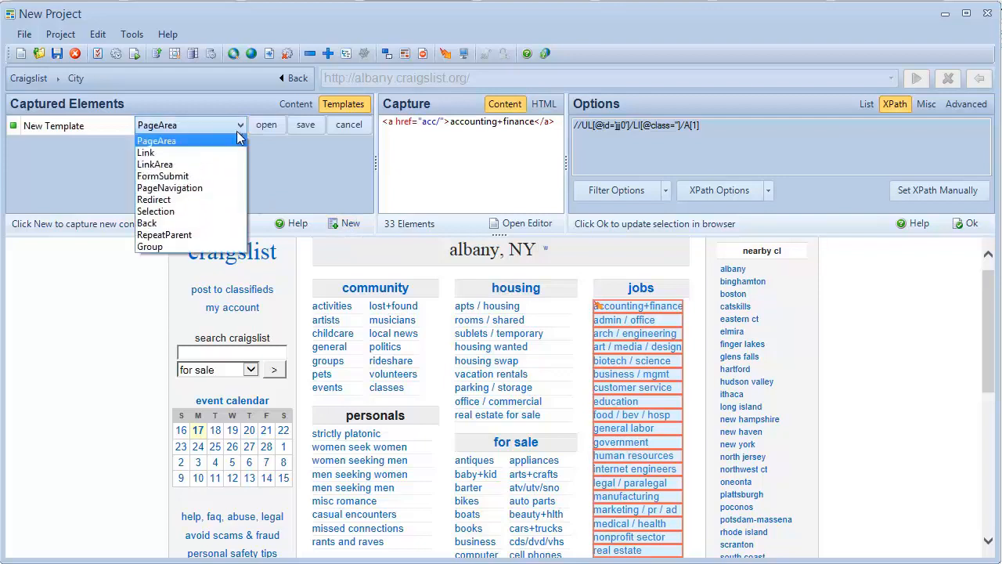
pyautogui.click(231, 152)
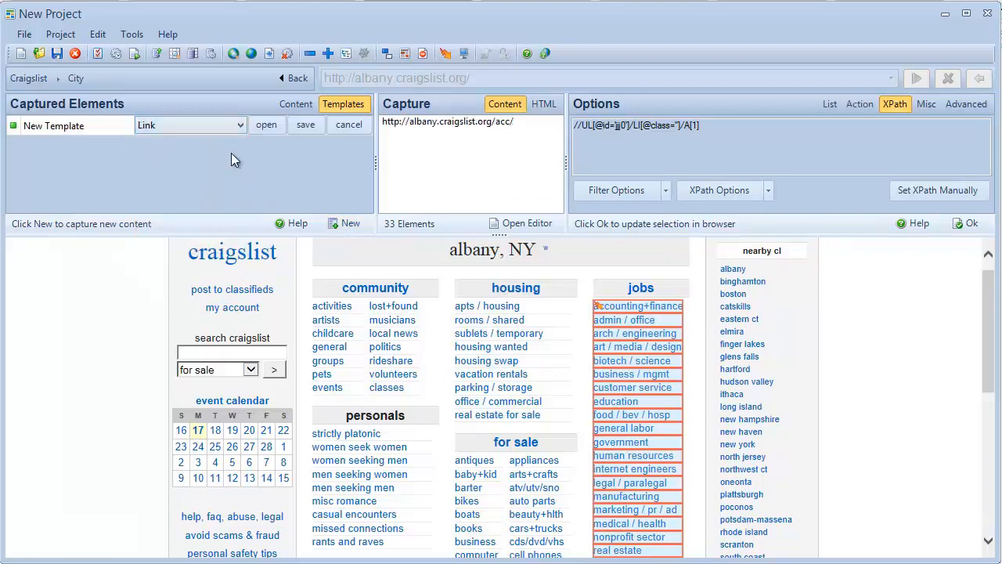
pyautogui.click(103, 125)
pyautogui.write('Job')
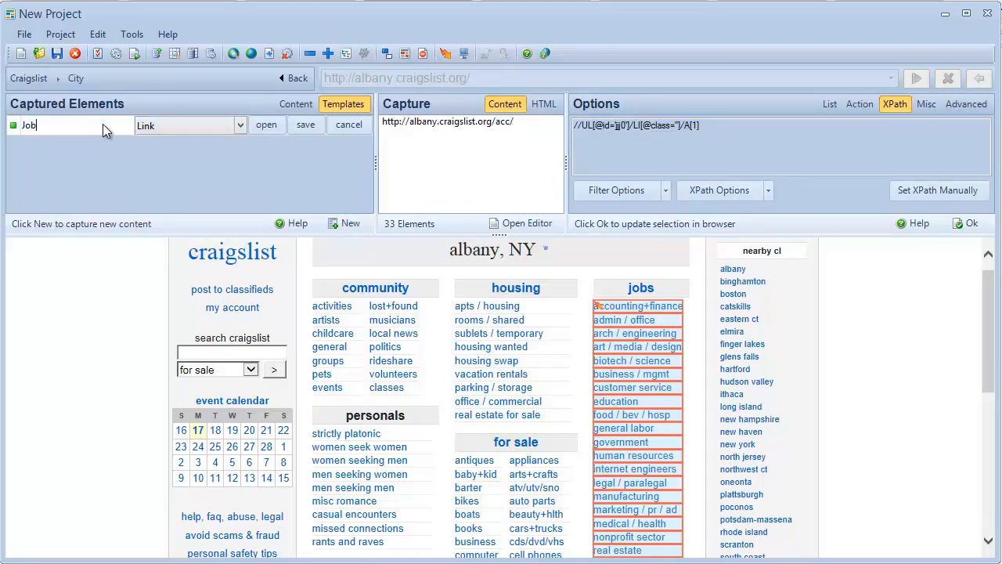
pyautogui.write('Category')
pyautogui.click(927, 104)
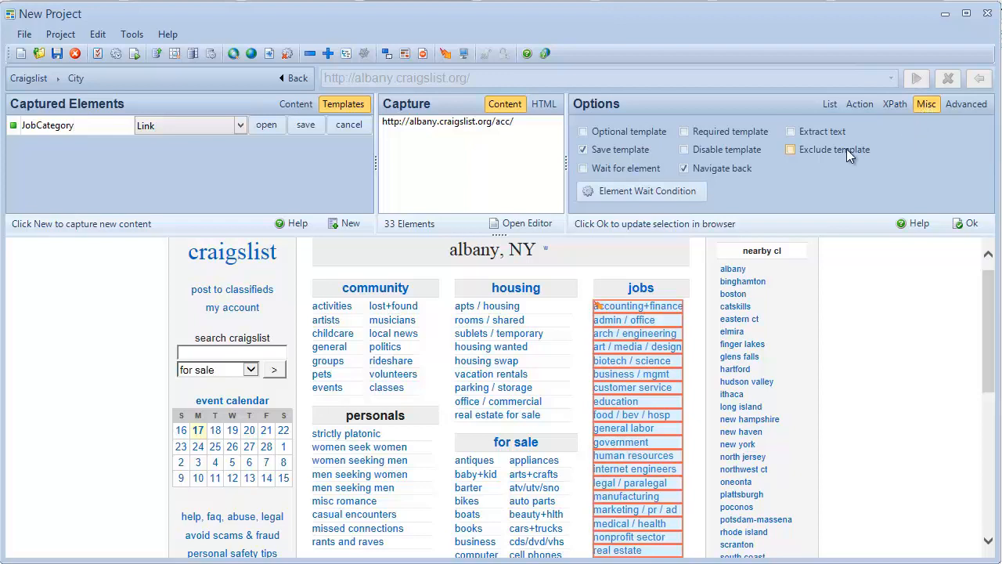
pyautogui.click(791, 132)
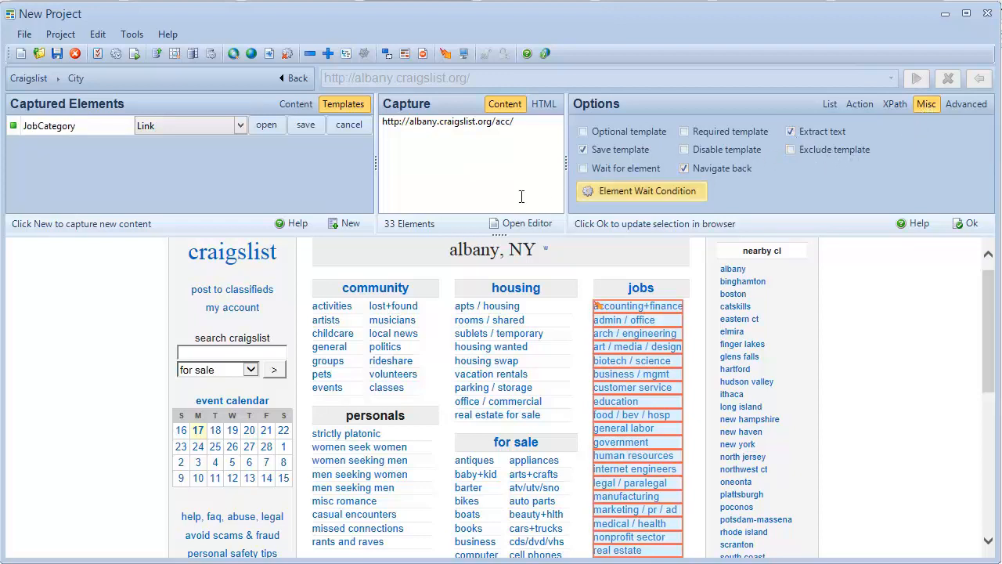
pyautogui.click(305, 125)
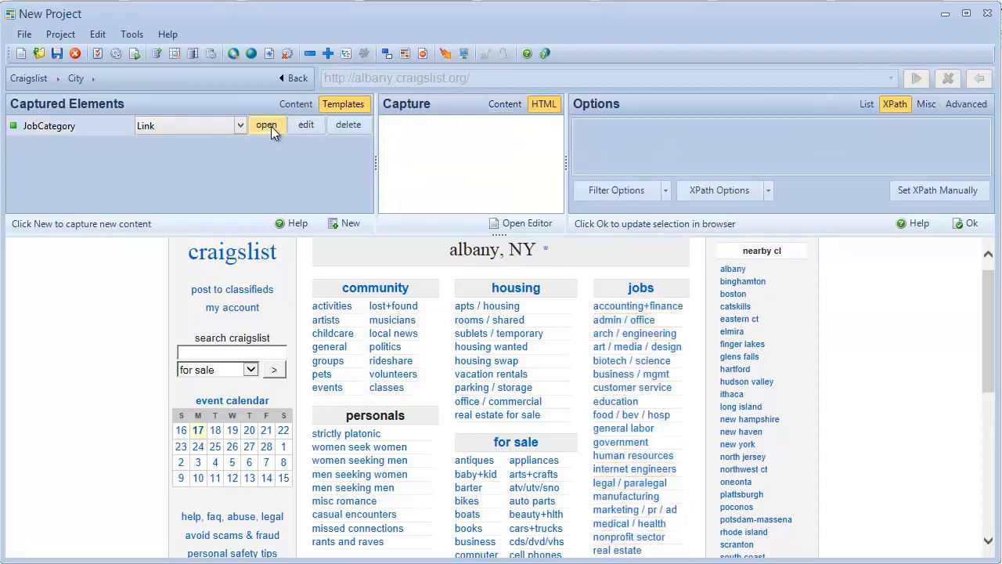
# Open the JobCategory template and create a list of whole job posting rows, starting from AR/Billing Coordinator and Instant Cash Payment.
pyautogui.click(263, 126)
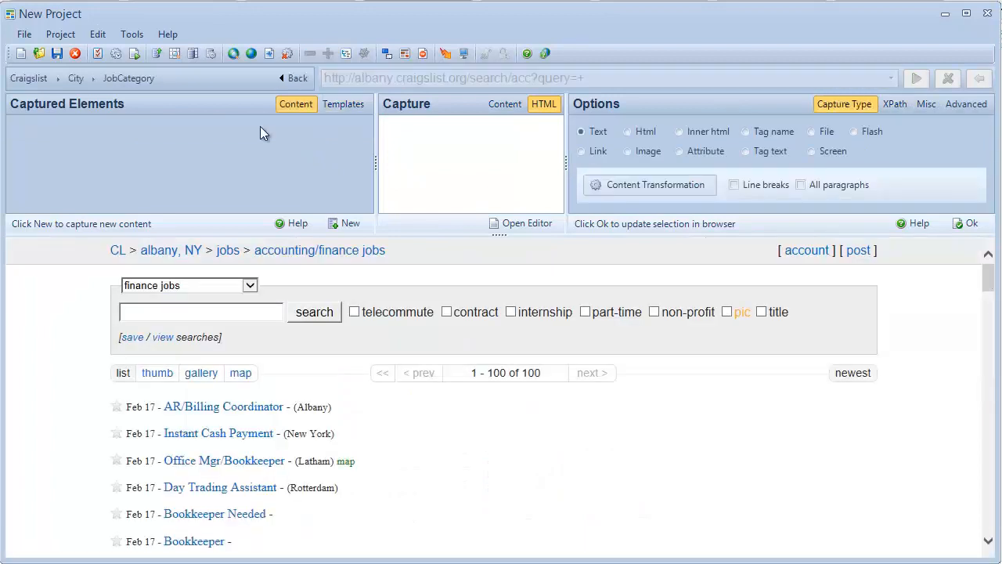
pyautogui.click(335, 105)
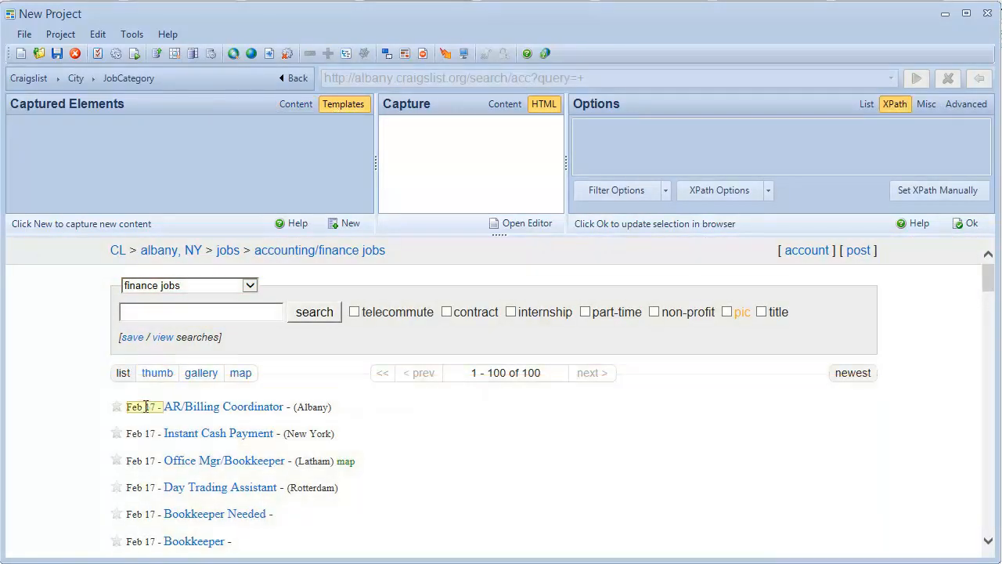
pyautogui.click(192, 412)
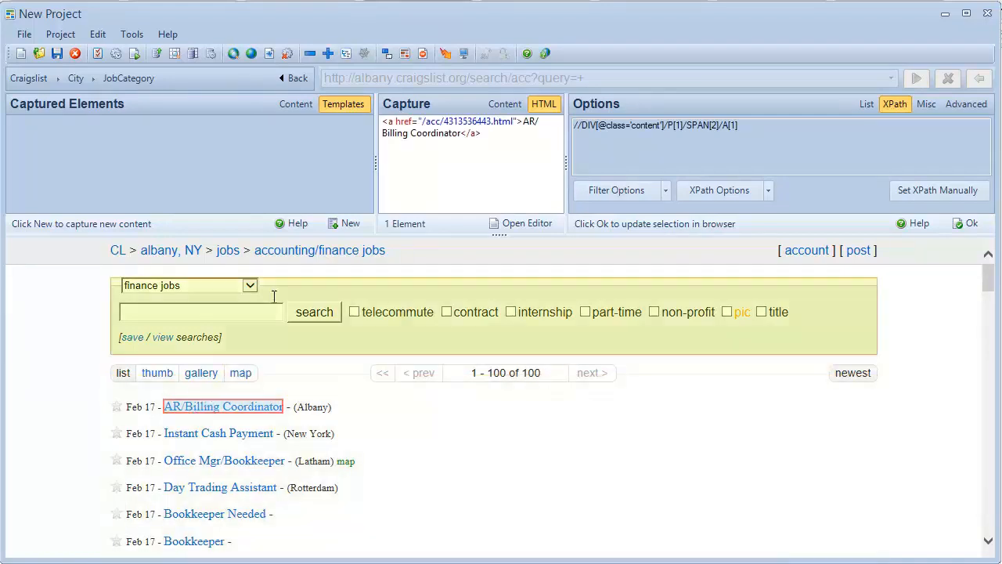
pyautogui.click(329, 55)
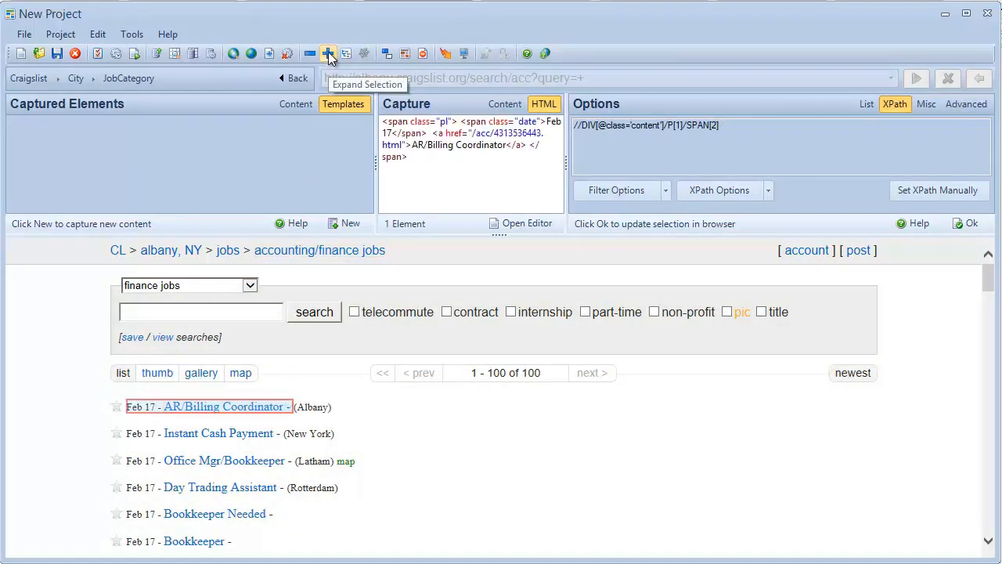
pyautogui.click(329, 55)
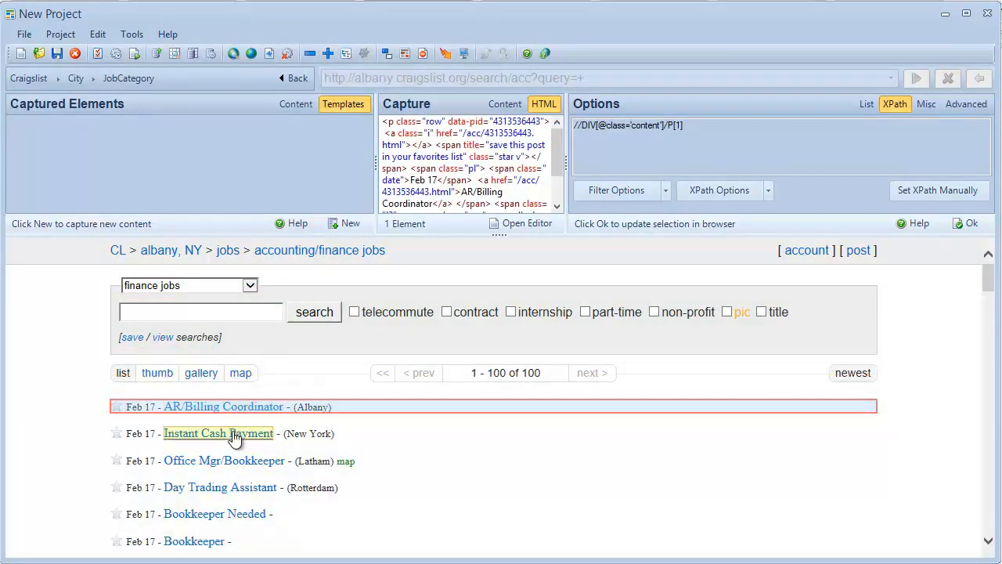
pyautogui.rightClick(232, 435)
pyautogui.moveTo(289, 472)
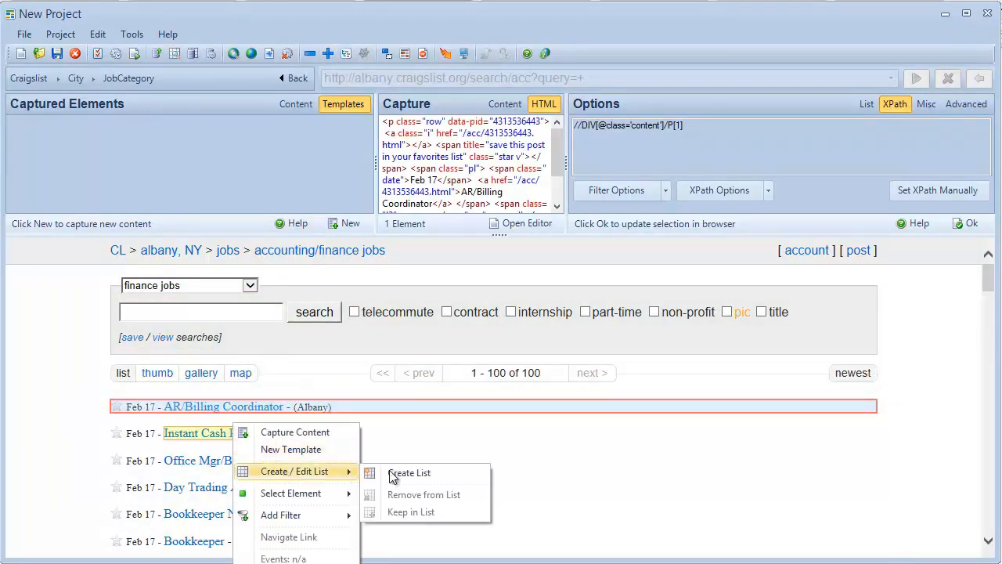
pyautogui.click(393, 475)
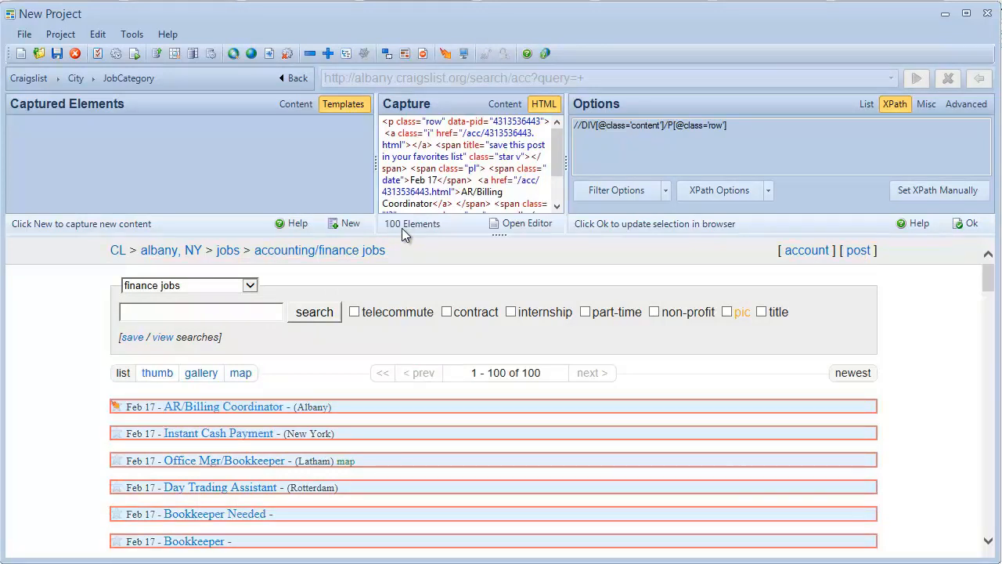
# Save the job posting rows as a new template of type PageArea named PageArea.
pyautogui.click(352, 223)
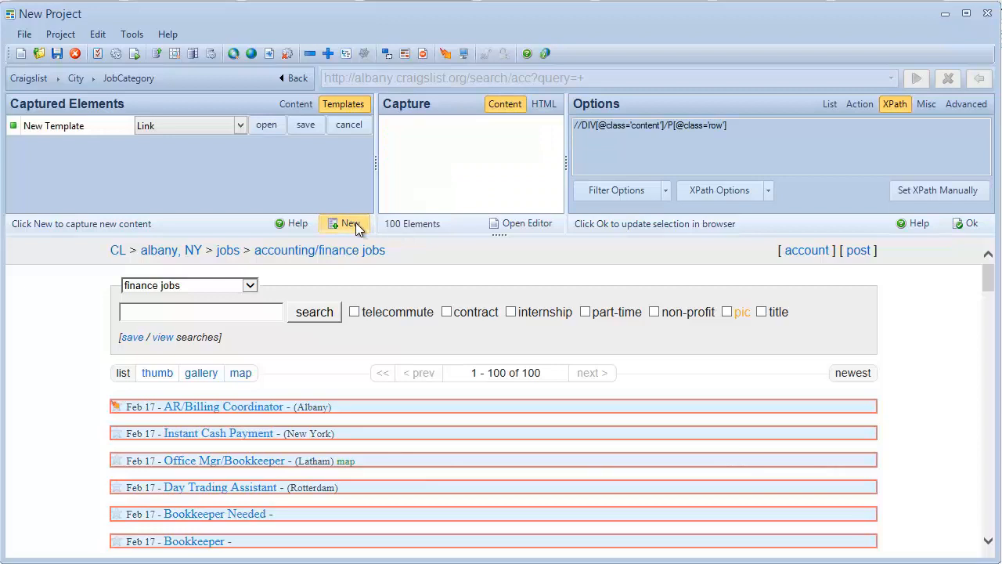
pyautogui.click(241, 123)
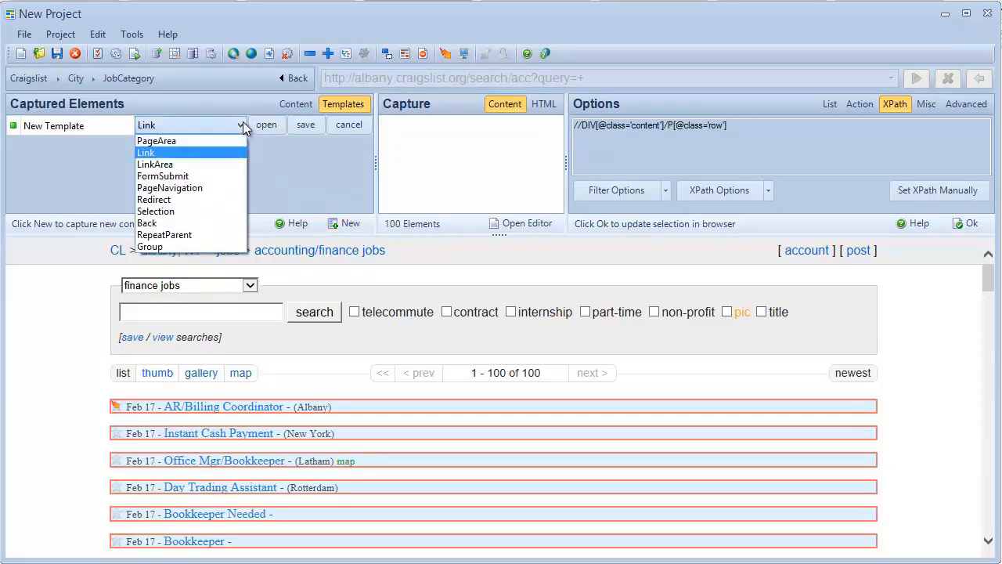
pyautogui.click(208, 141)
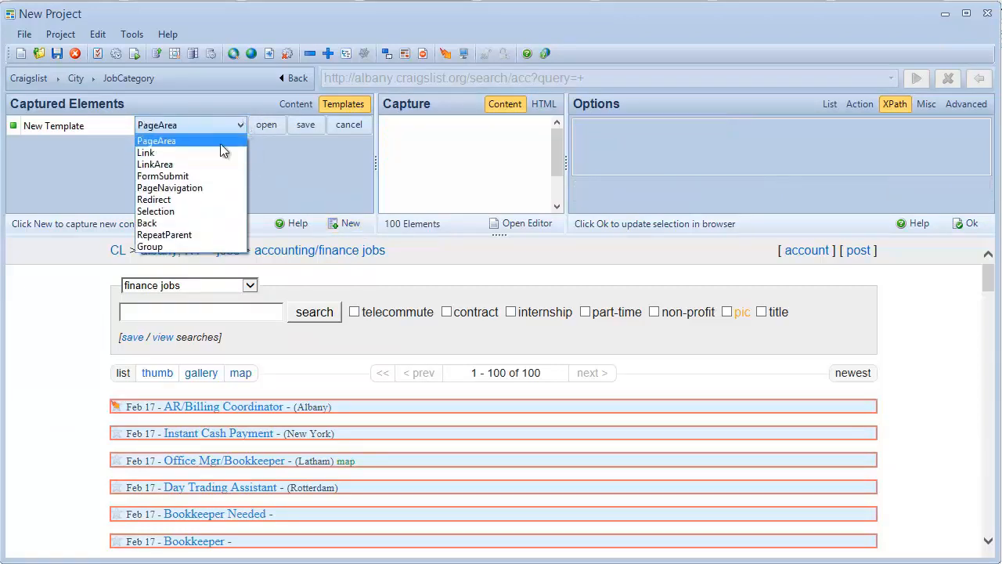
pyautogui.click(99, 123)
pyautogui.write('Pag')
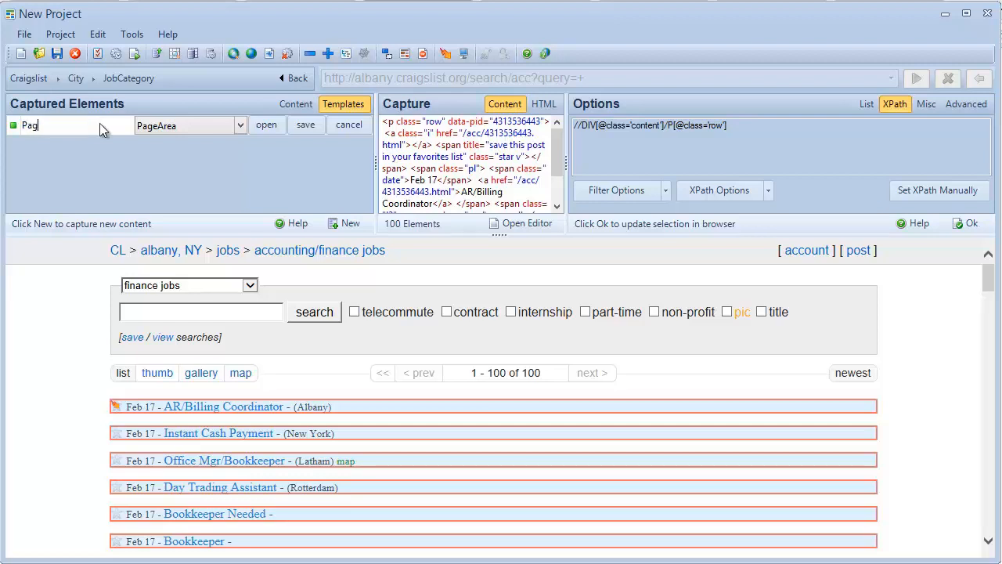
pyautogui.write('eArea')
pyautogui.click(314, 128)
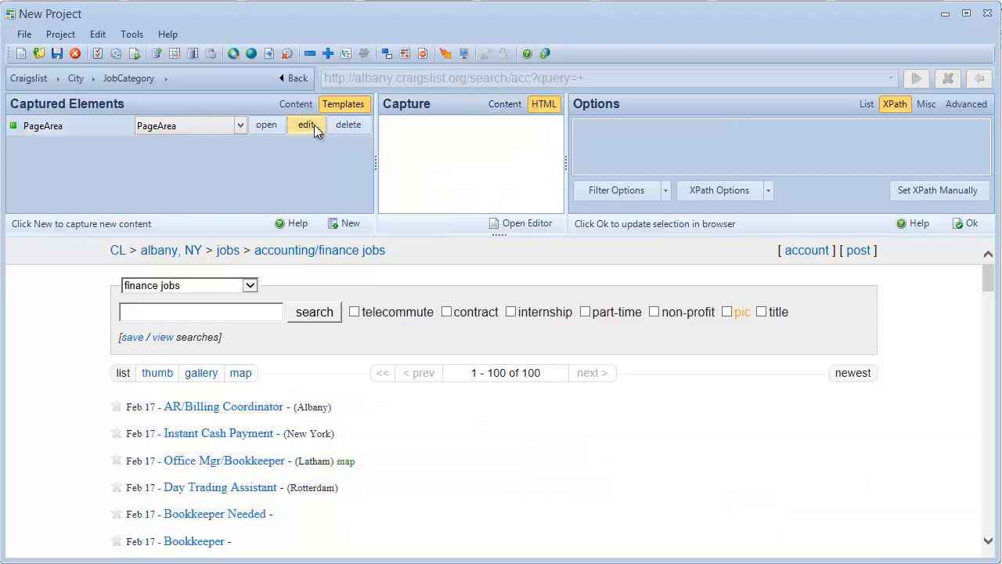
# Open the PageArea template, save the job title links as a Text content element named JobTitle, and check its captured content.
pyautogui.click(266, 125)
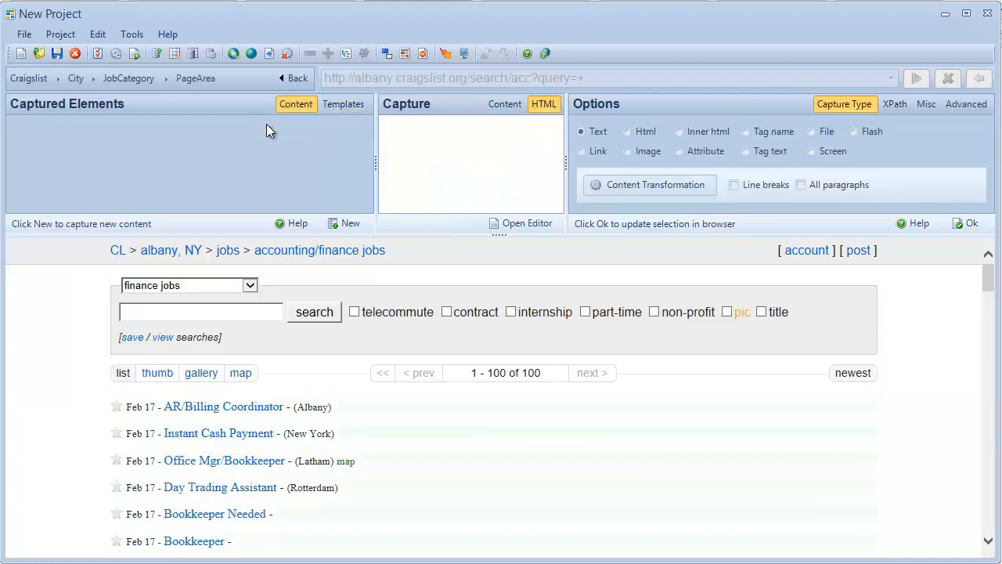
pyautogui.click(217, 409)
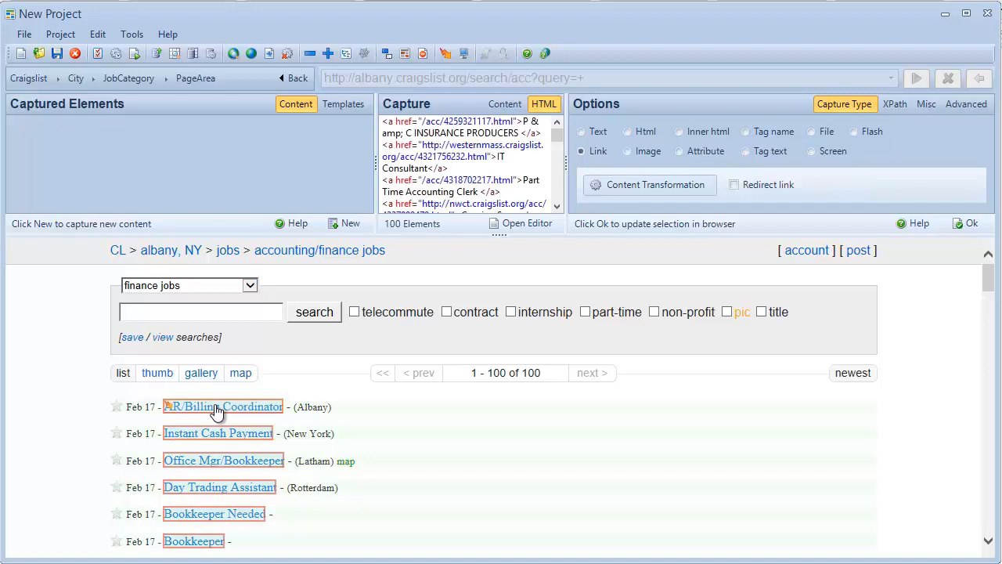
pyautogui.click(346, 224)
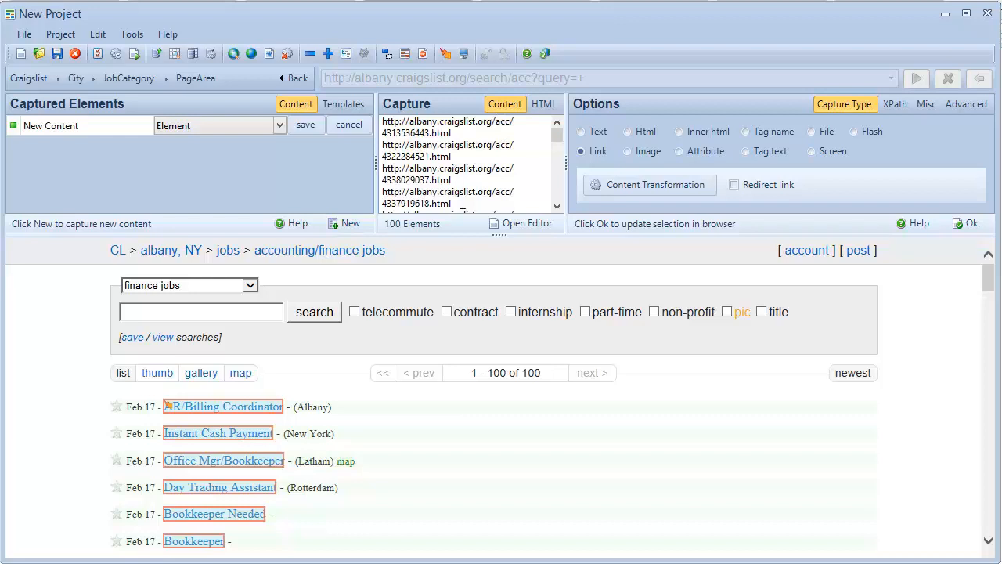
pyautogui.click(582, 132)
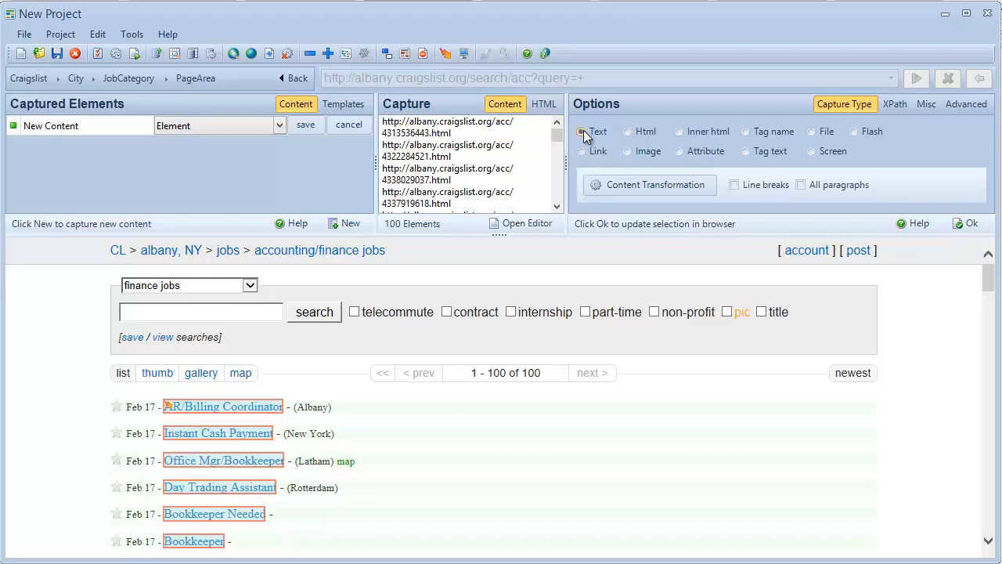
pyautogui.click(119, 127)
pyautogui.write('JobTitle')
pyautogui.click(303, 124)
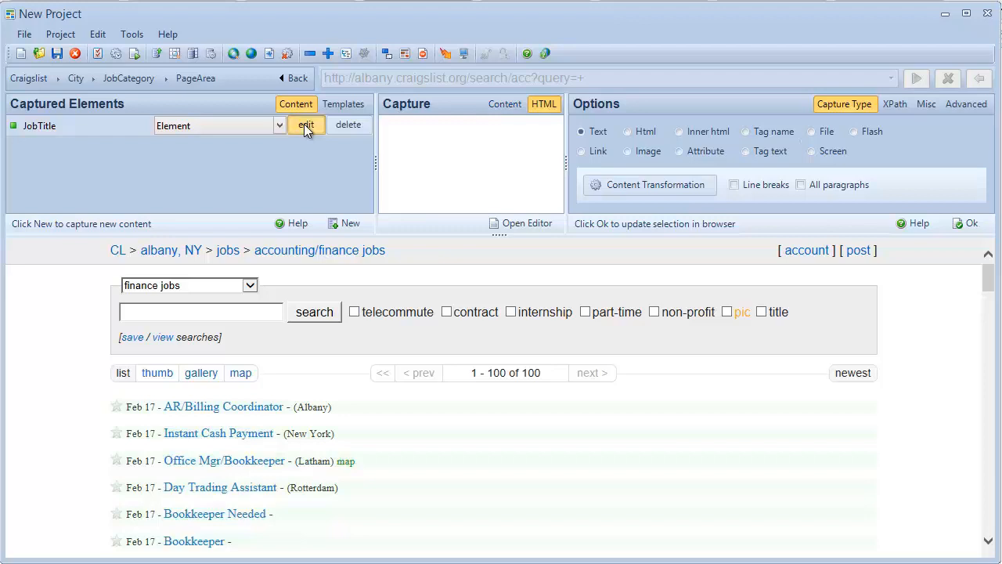
pyautogui.click(304, 123)
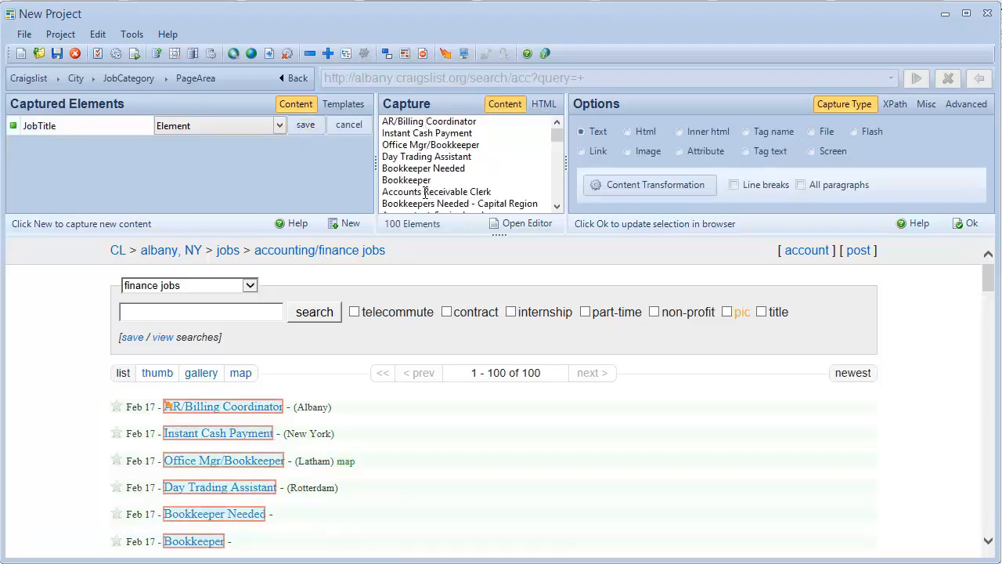
pyautogui.click(306, 125)
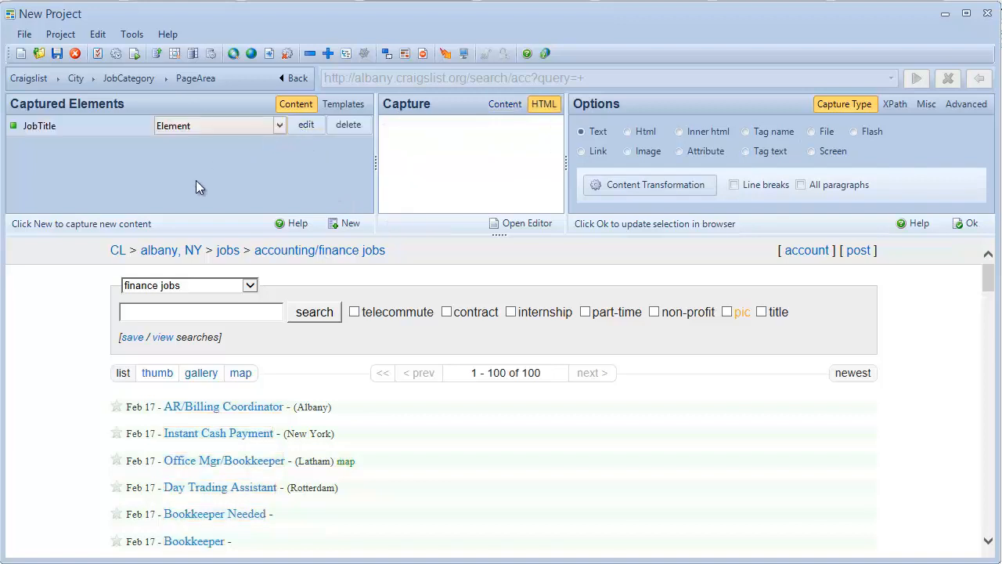
# Capture the posting date in front of the job titles as a new content element named Date.
pyautogui.click(138, 407)
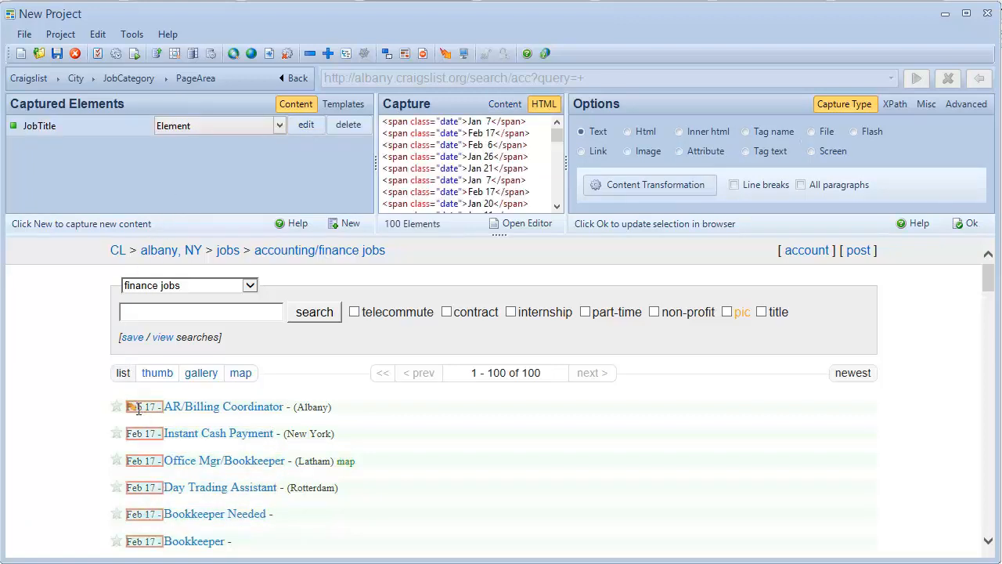
pyautogui.click(340, 224)
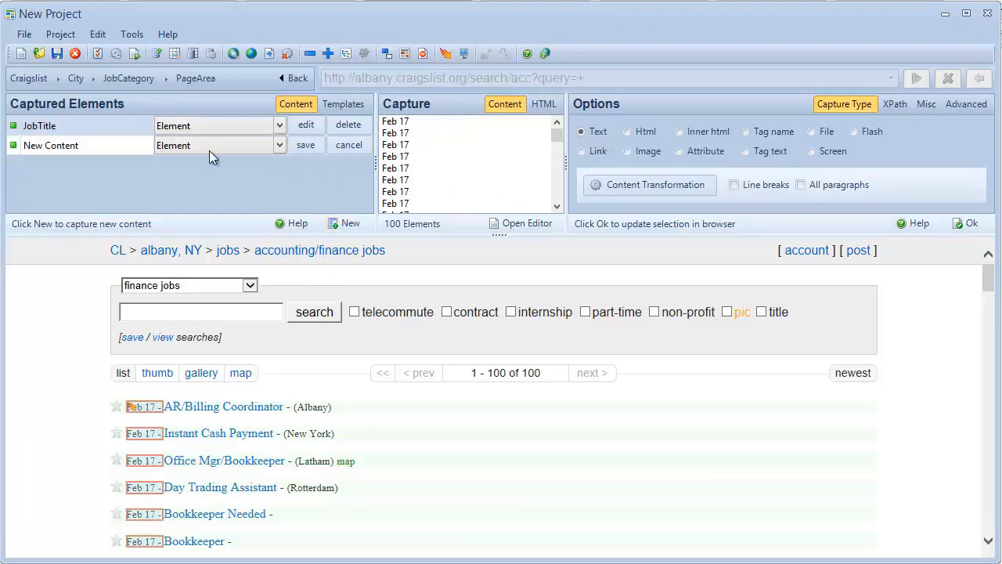
pyautogui.click(109, 145)
pyautogui.write('Date')
pyautogui.click(306, 146)
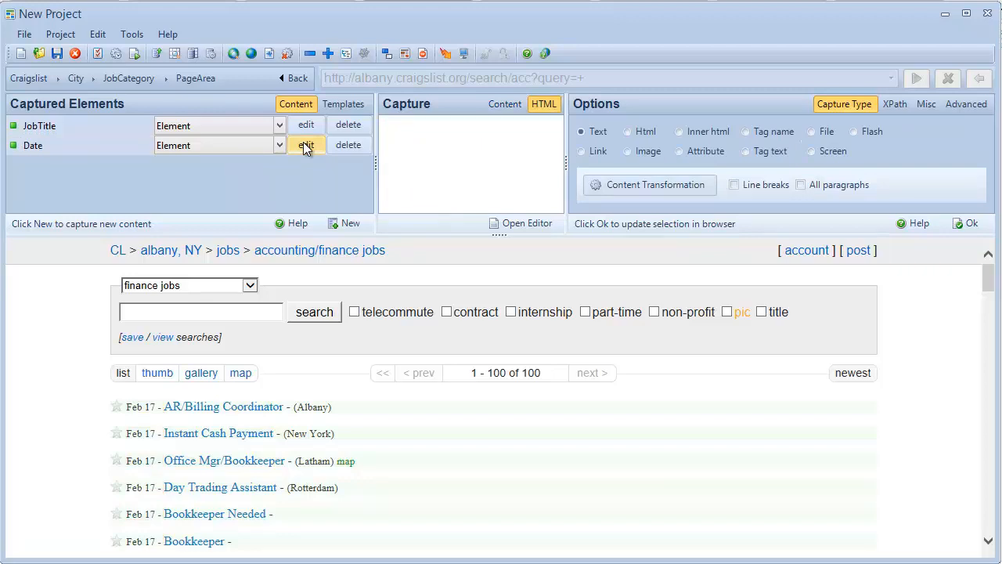
# Save the job title links as a new Link template named Detail inside the PageArea template.
pyautogui.click(347, 106)
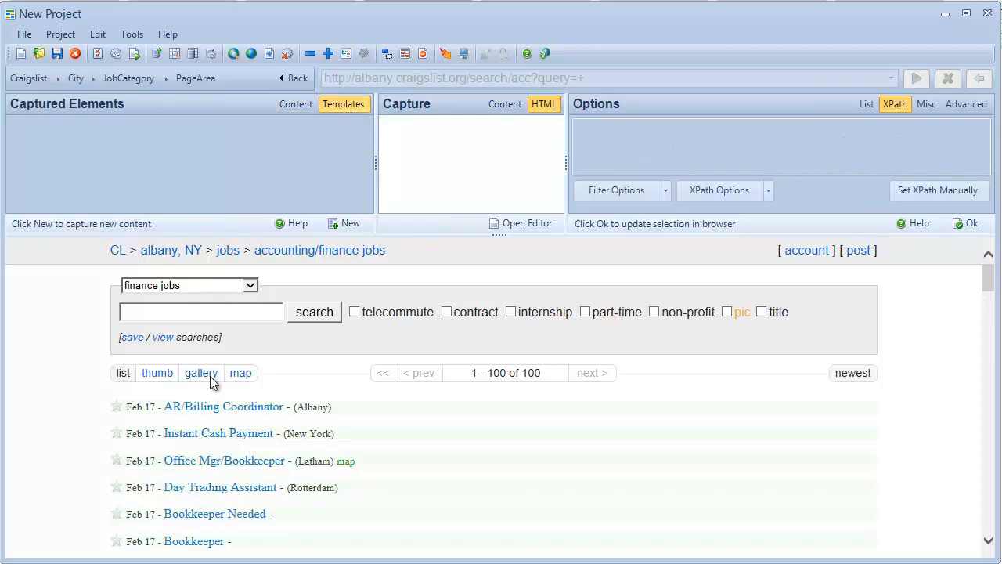
pyautogui.click(218, 407)
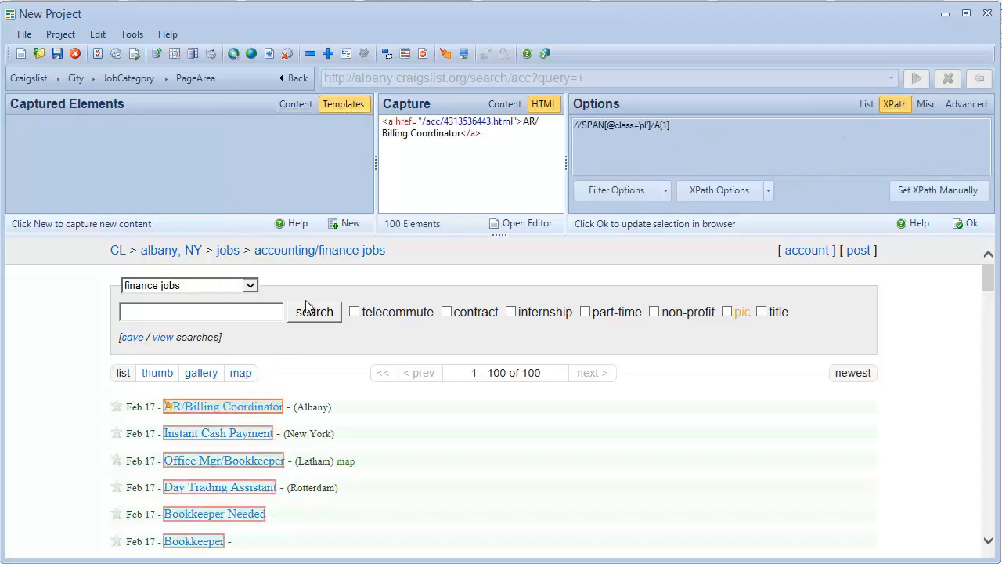
pyautogui.click(340, 222)
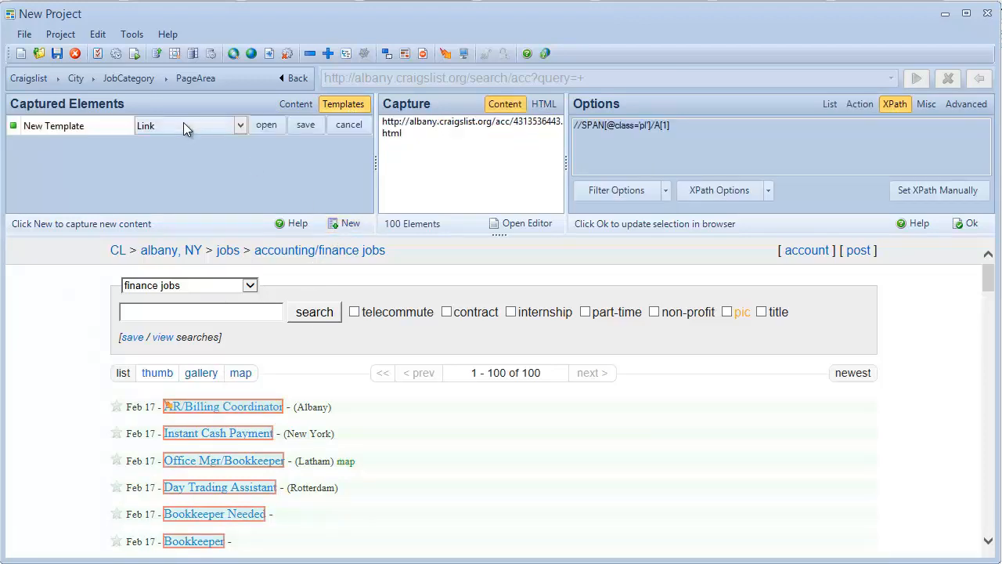
pyautogui.click(101, 127)
pyautogui.write('Detail')
pyautogui.click(310, 125)
# Open the Detail template and capture the post id line below the job description as a new content element named PostID.
pyautogui.click(267, 123)
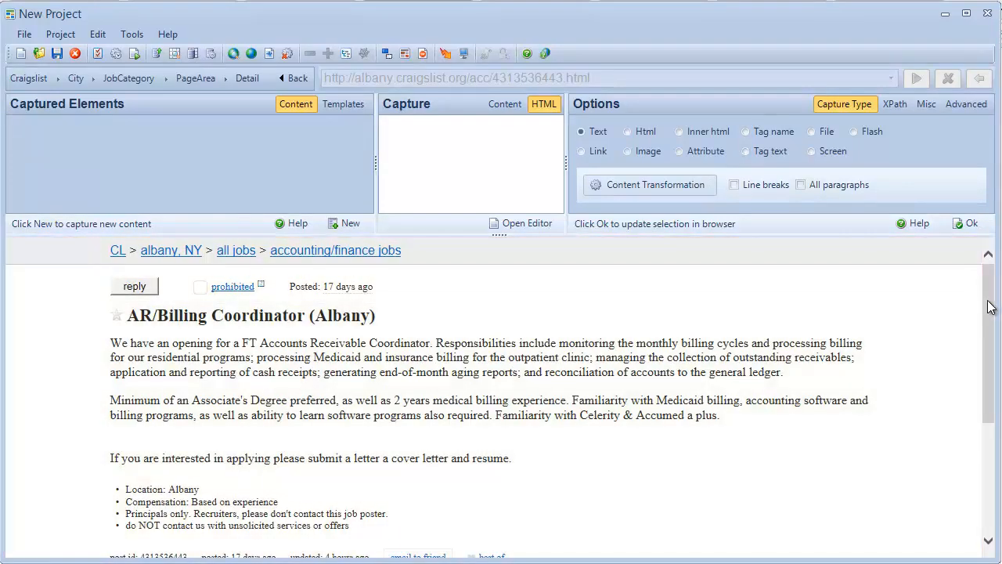
pyautogui.moveTo(990, 313); pyautogui.dragTo(993, 334)
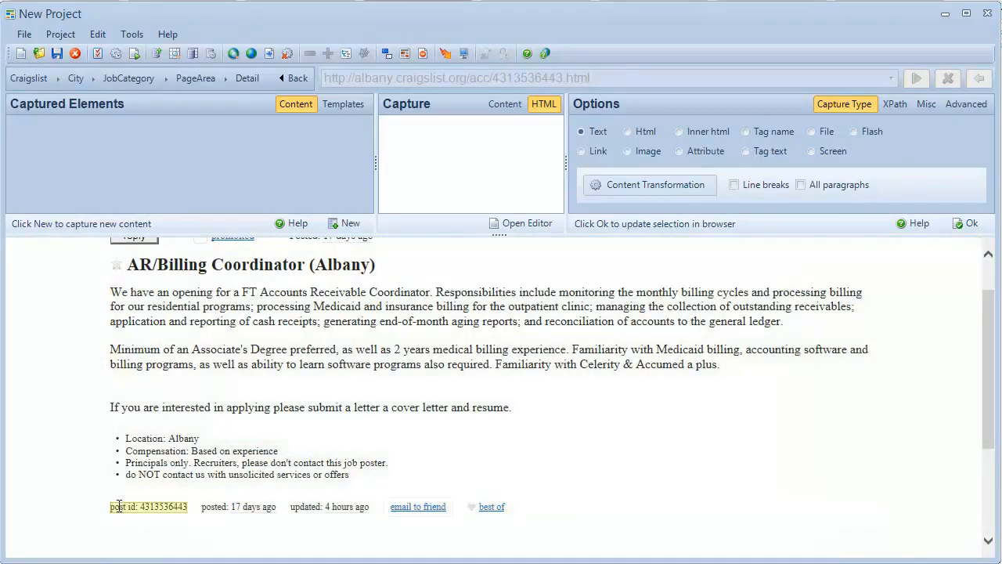
pyautogui.click(118, 505)
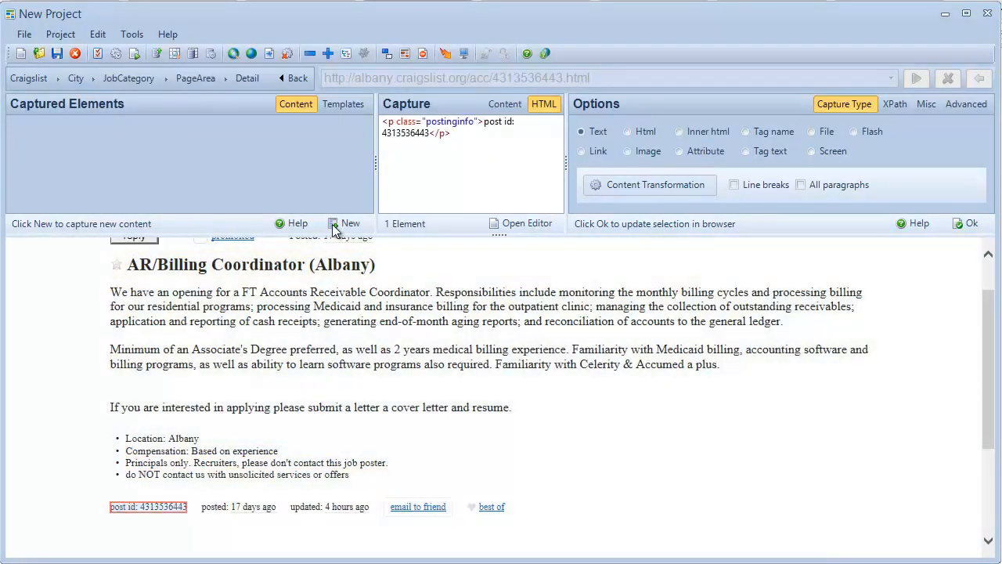
pyautogui.click(334, 223)
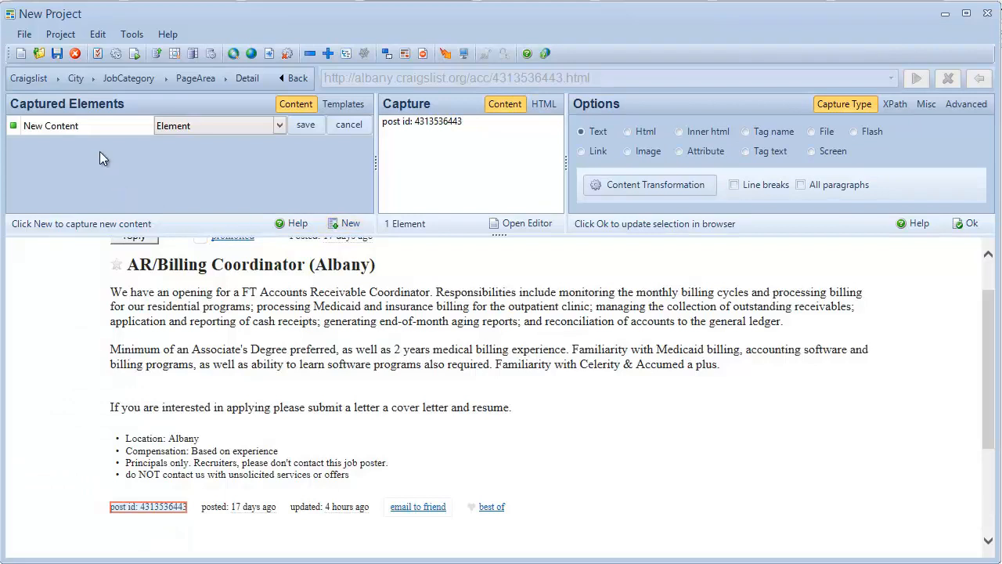
pyautogui.click(90, 125)
pyautogui.write('PostID')
# Enable a Regex content transformation for PostID with the pattern "post id: (.*)" returning $1, test it and save the script.
pyautogui.click(600, 182)
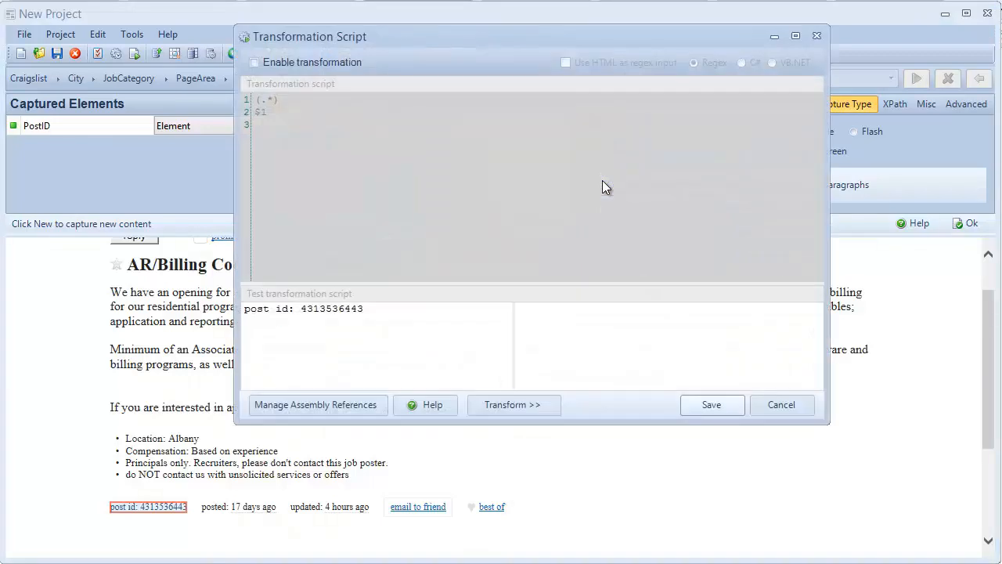
pyautogui.click(253, 62)
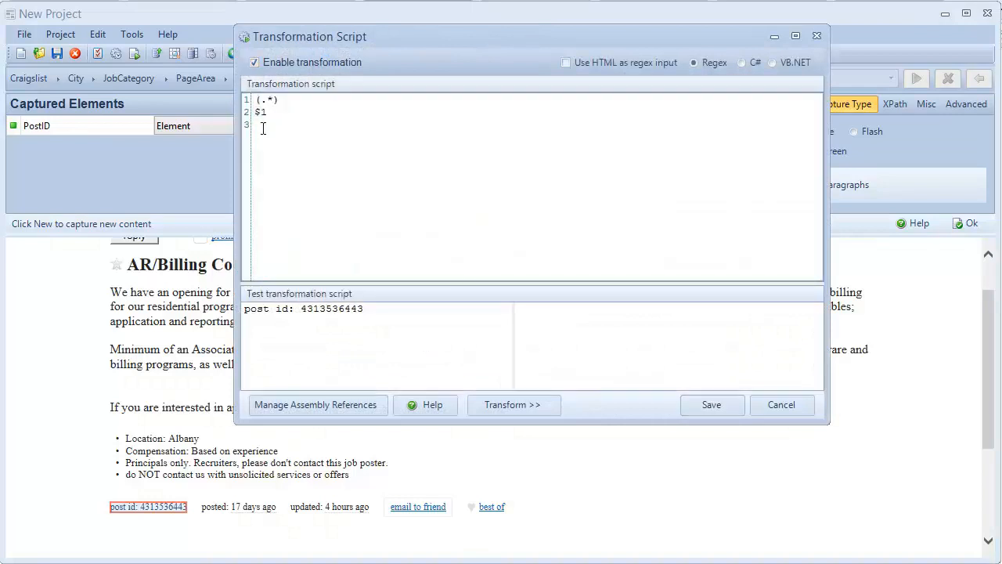
pyautogui.moveTo(298, 308); pyautogui.dragTo(244, 313)
pyautogui.hotkey('ctrl', 'c')
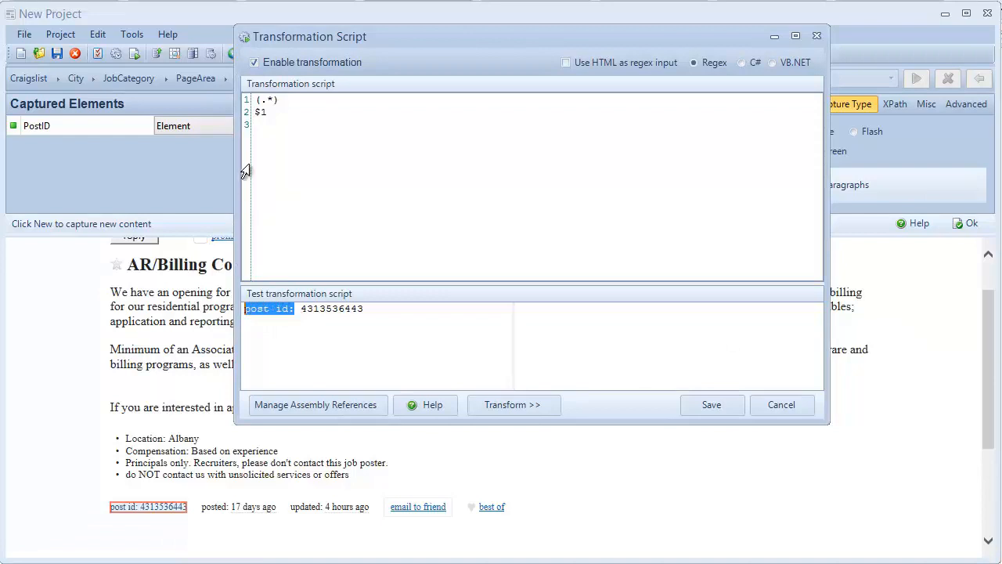
pyautogui.click(255, 100)
pyautogui.hotkey('ctrl', 'v')
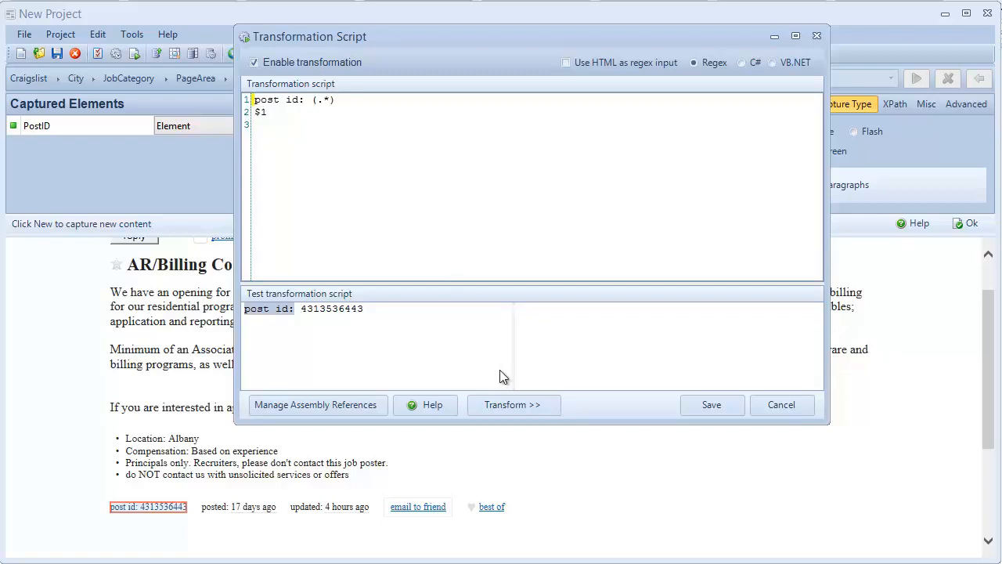
pyautogui.click(512, 405)
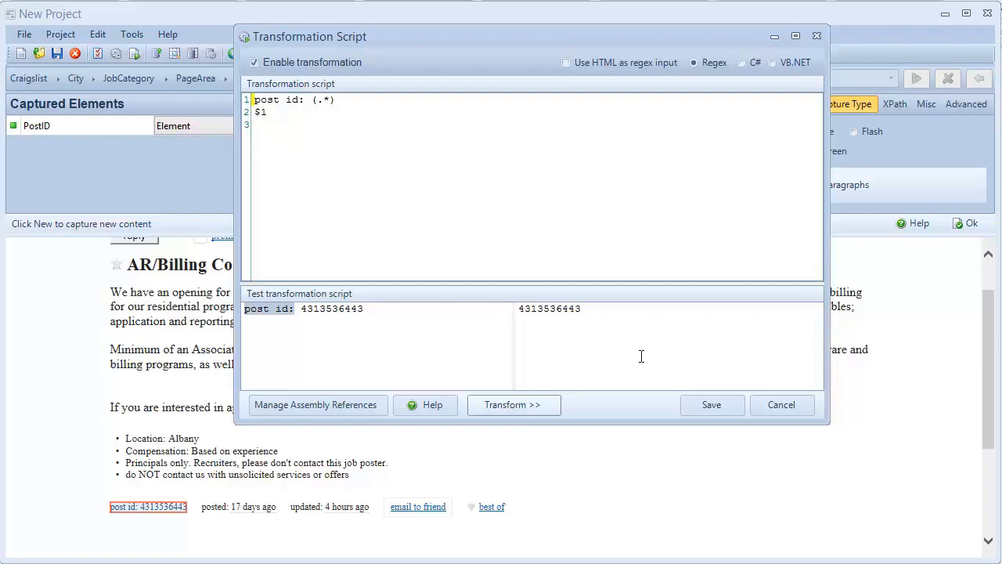
pyautogui.click(718, 404)
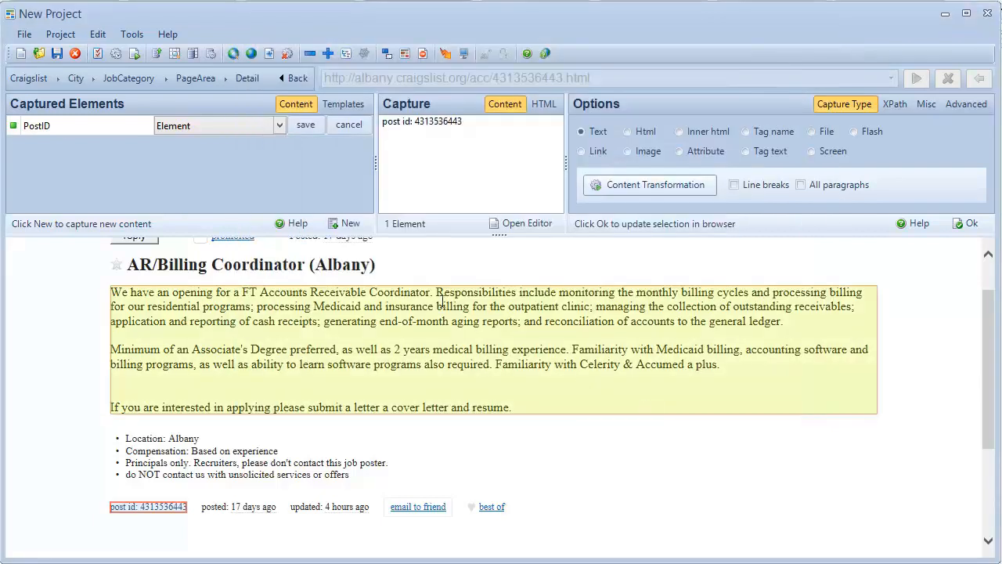
# Save the PostID element and capture the posted line below the job description as a new content element named Posted.
pyautogui.click(301, 127)
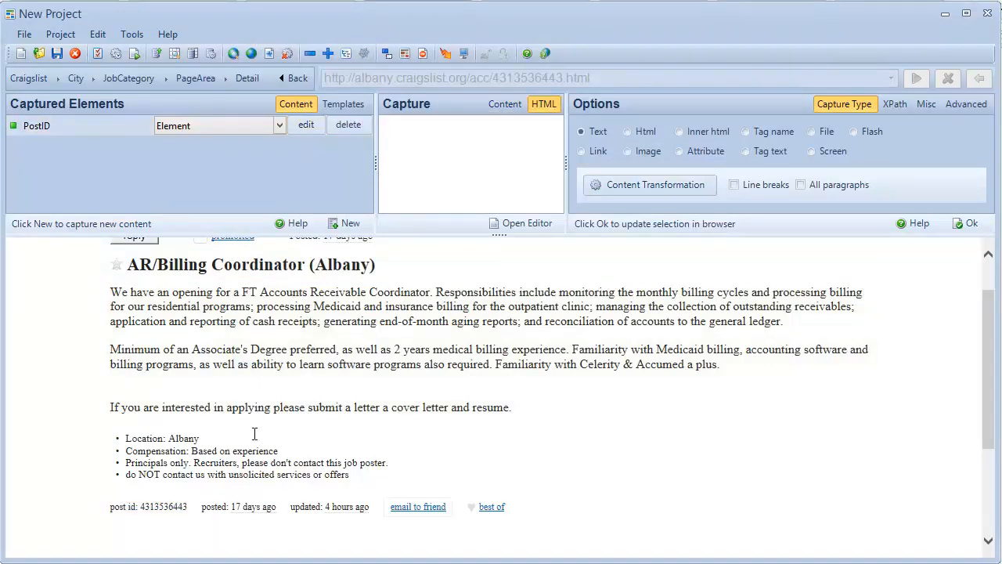
pyautogui.click(220, 509)
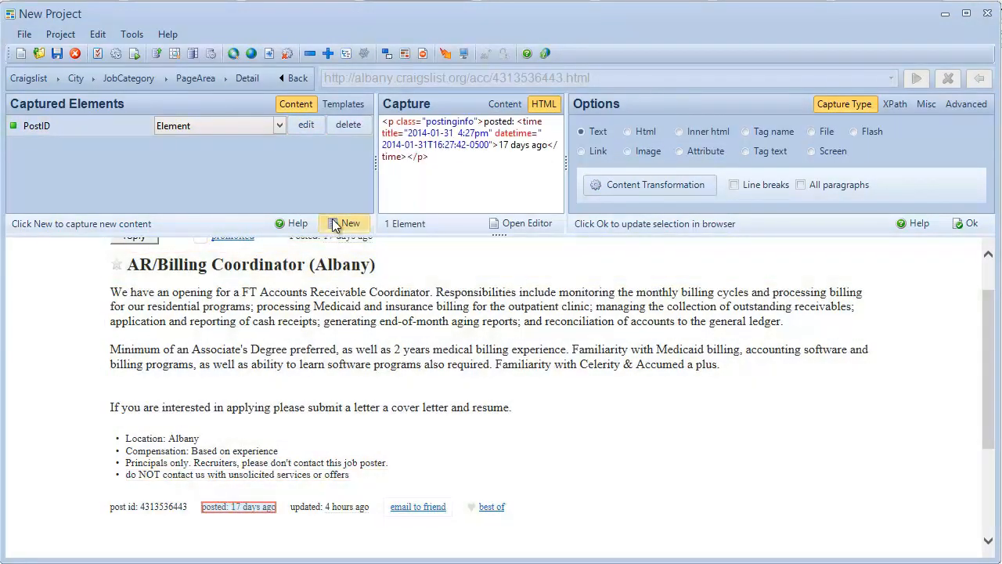
pyautogui.click(335, 225)
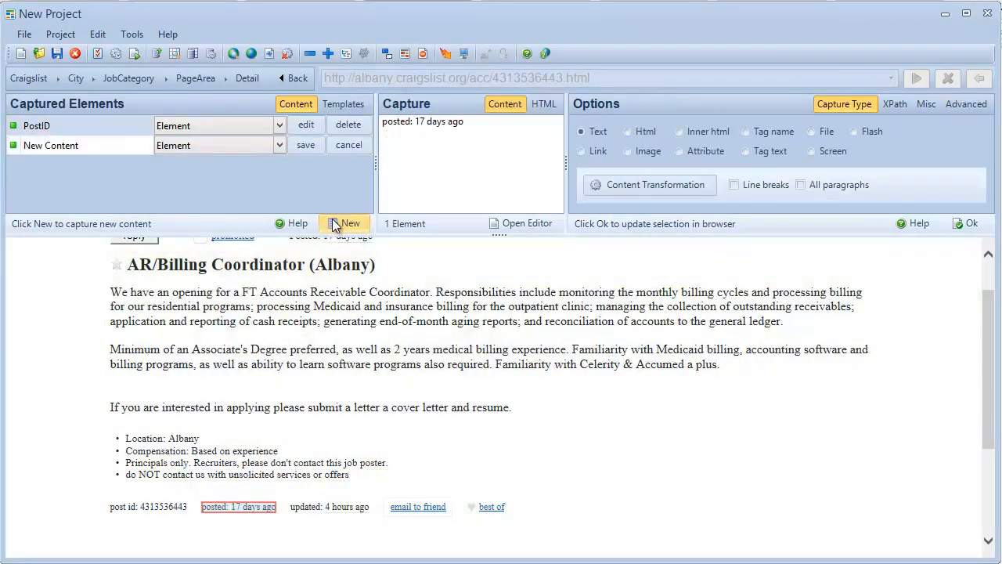
pyautogui.click(98, 146)
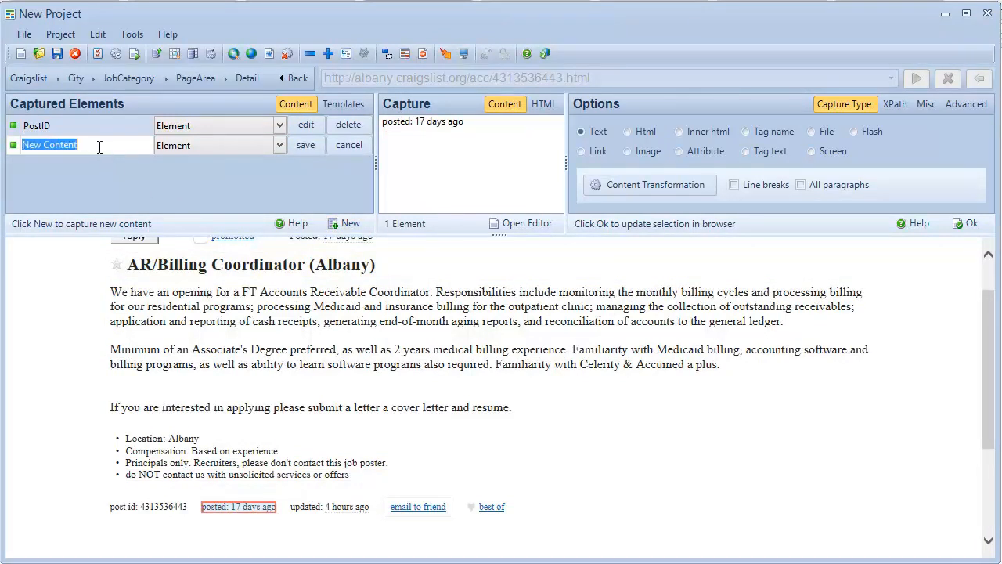
pyautogui.write('Posted')
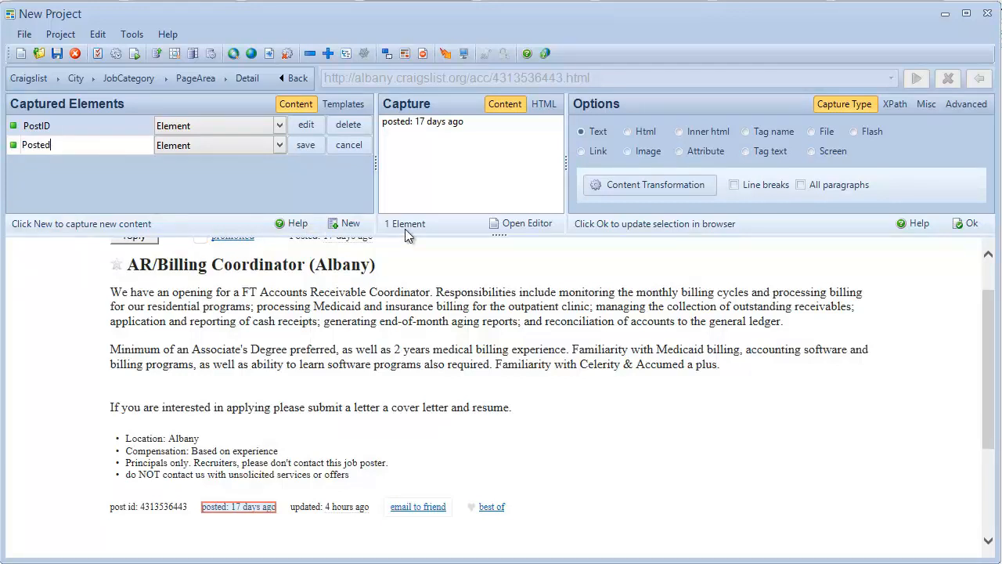
# Enable a Regex content transformation for Posted with the pattern "posted: (.*)" returning $1, test it, and save the script and element.
pyautogui.click(598, 186)
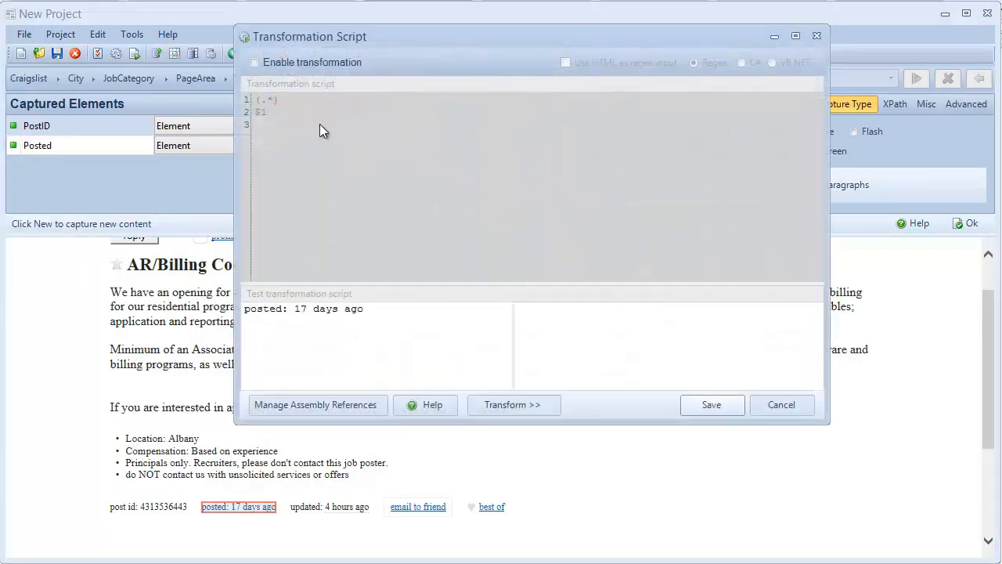
pyautogui.click(254, 63)
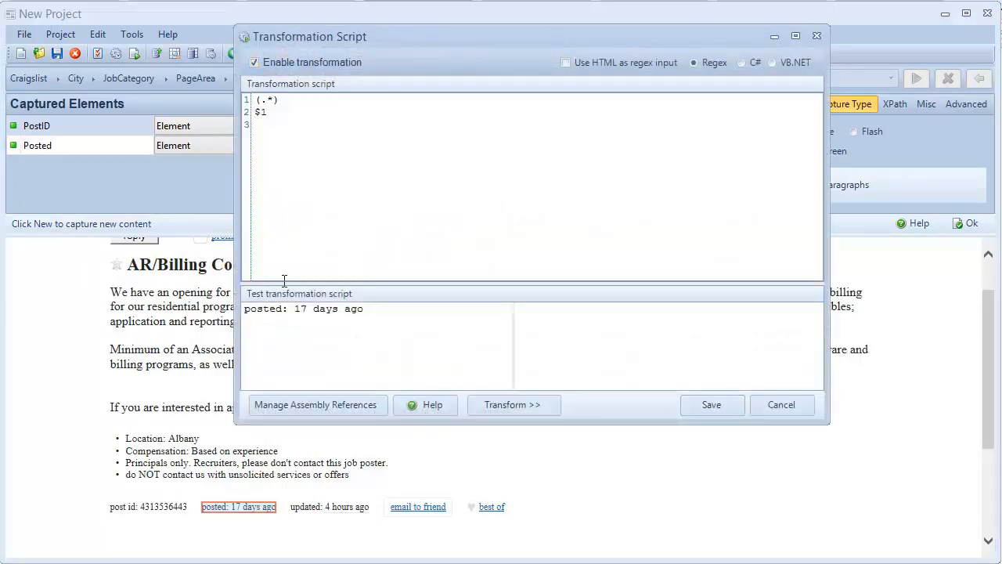
pyautogui.moveTo(291, 311); pyautogui.dragTo(233, 310)
pyautogui.hotkey('ctrl', 'c')
pyautogui.click(257, 102)
pyautogui.hotkey('ctrl', 'v')
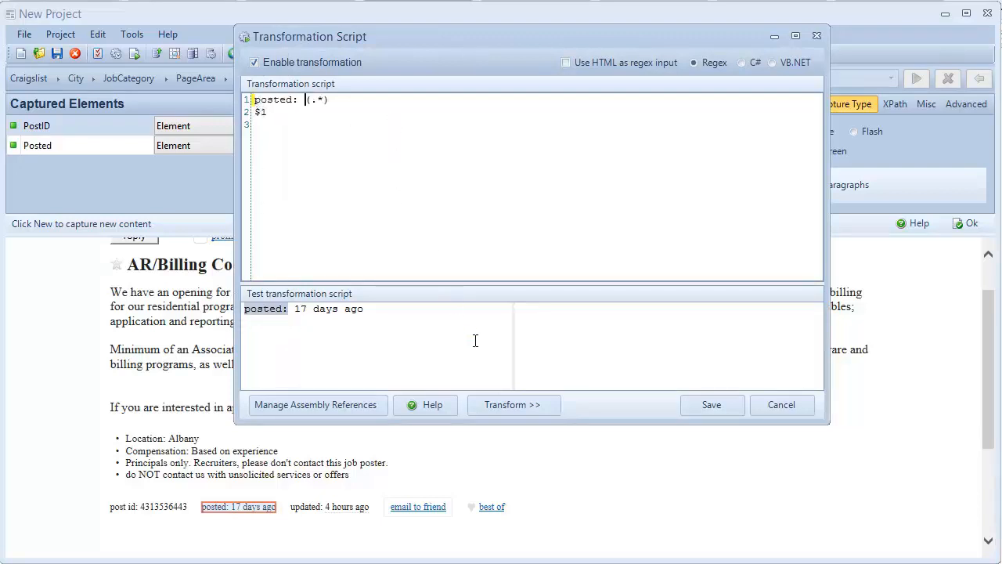
pyautogui.click(503, 403)
pyautogui.click(705, 405)
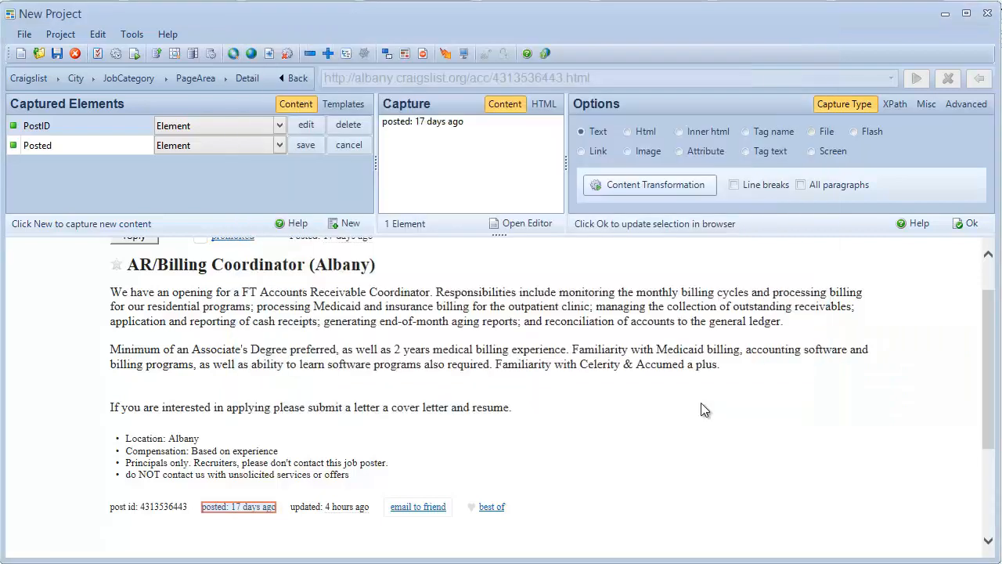
pyautogui.click(307, 146)
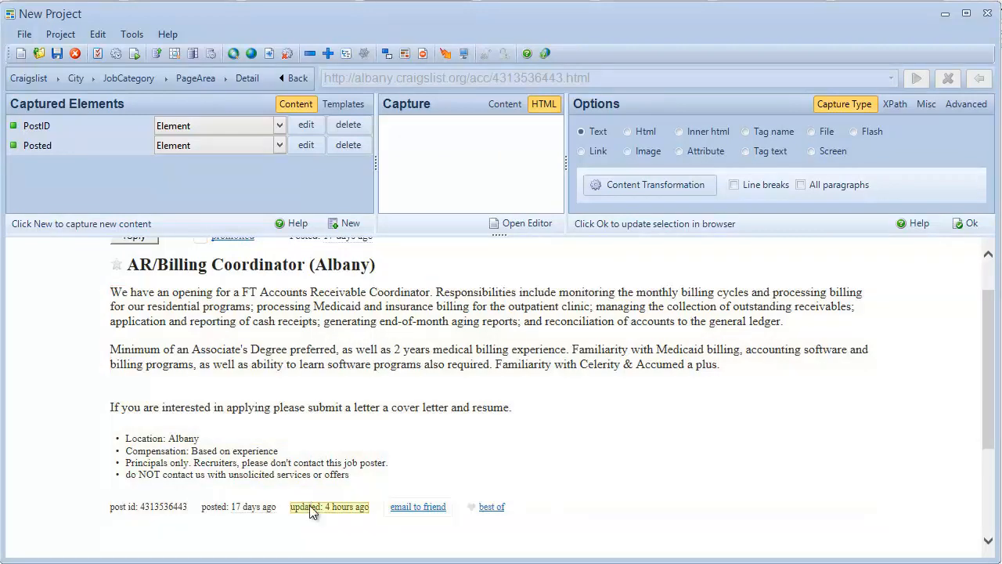
# Capture the updated line beside the posted line as a new content element named Updated.
pyautogui.click(311, 511)
pyautogui.click(343, 224)
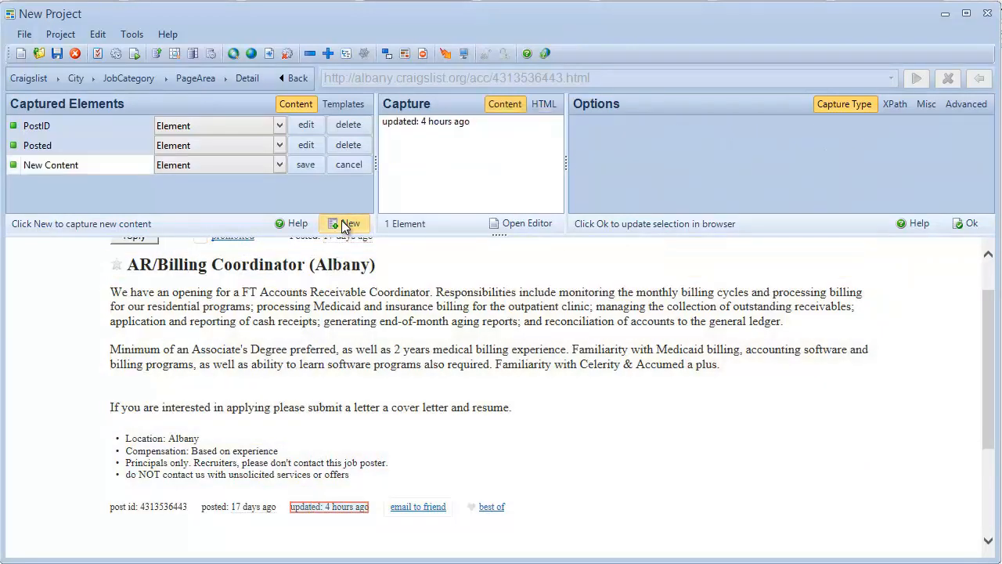
pyautogui.click(116, 163)
pyautogui.write('Updated')
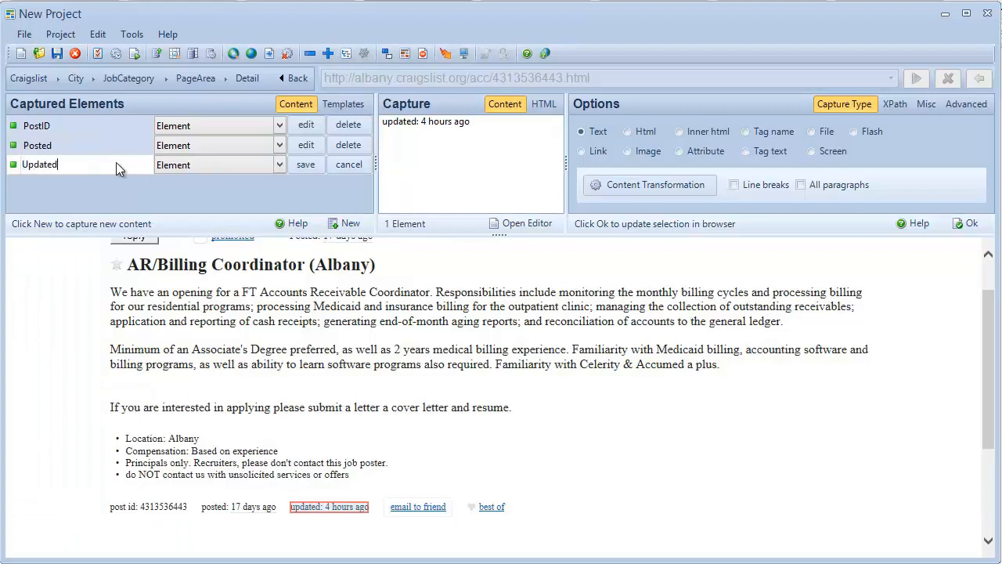
# Enable a Regex content transformation for Updated with the pattern "updated:(.*)" returning $1, test it, and save the script and element.
pyautogui.click(601, 183)
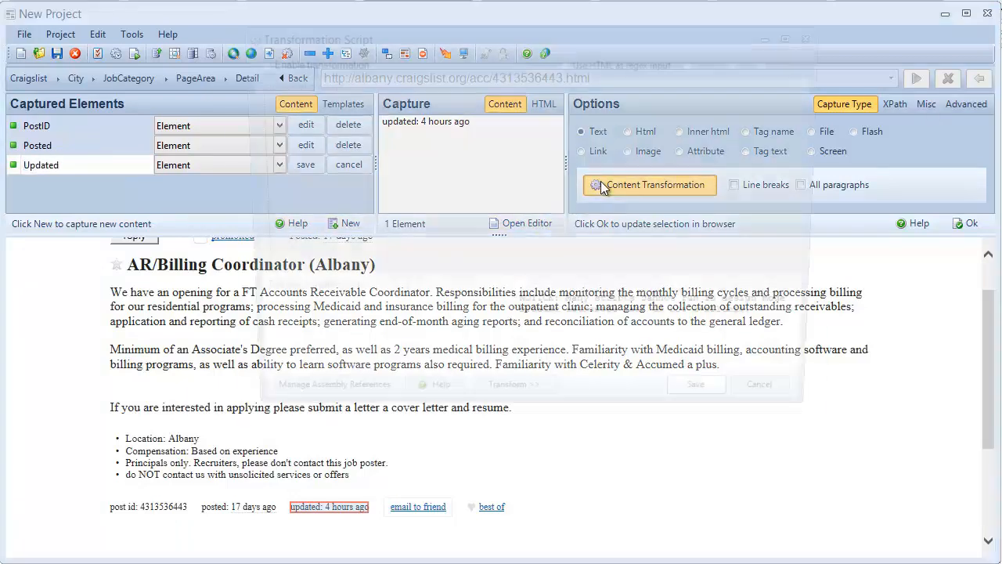
pyautogui.click(254, 63)
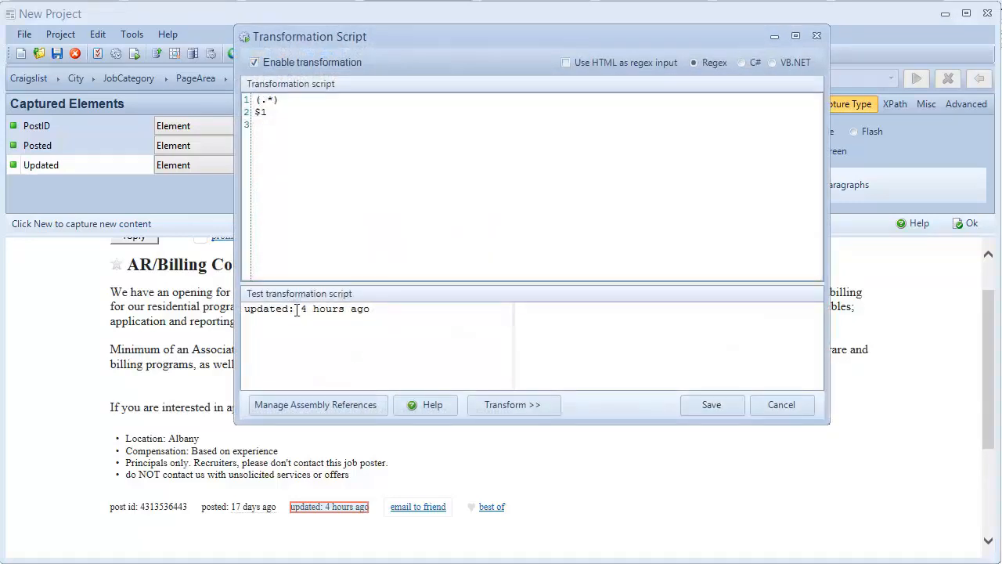
pyautogui.moveTo(294, 308); pyautogui.dragTo(240, 316)
pyautogui.hotkey('ctrl', 'c')
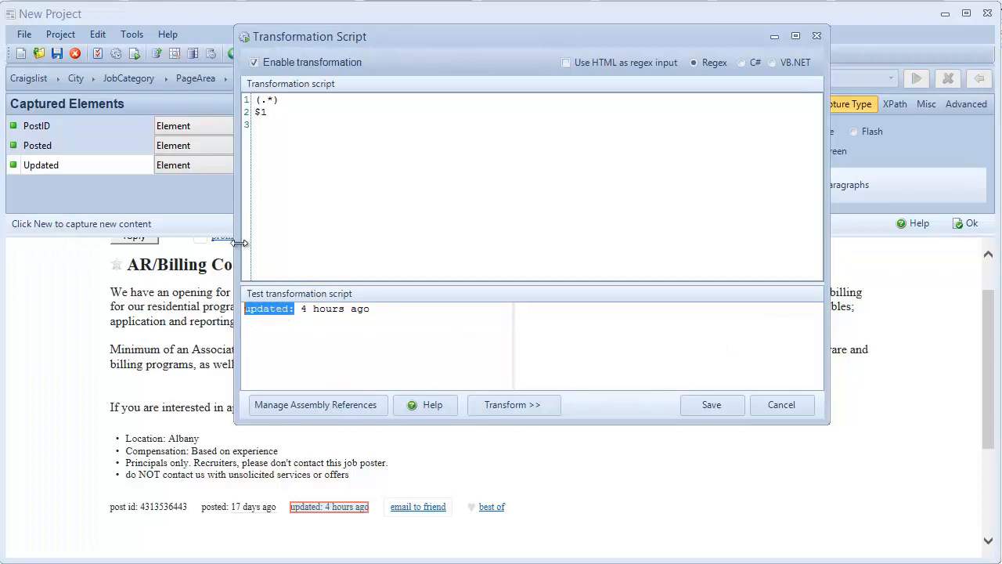
pyautogui.click(256, 99)
pyautogui.hotkey('ctrl', 'v')
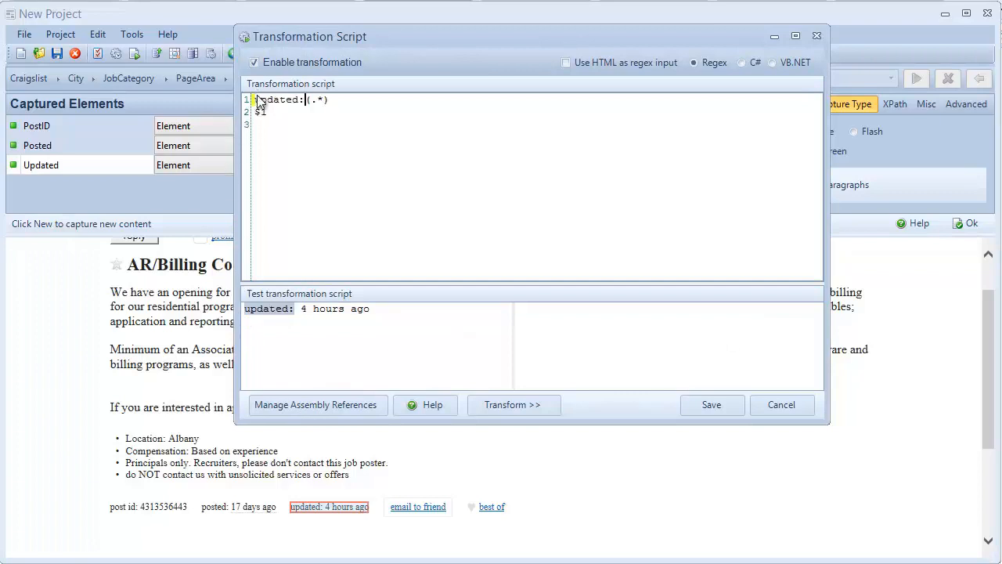
pyautogui.click(493, 402)
pyautogui.click(708, 404)
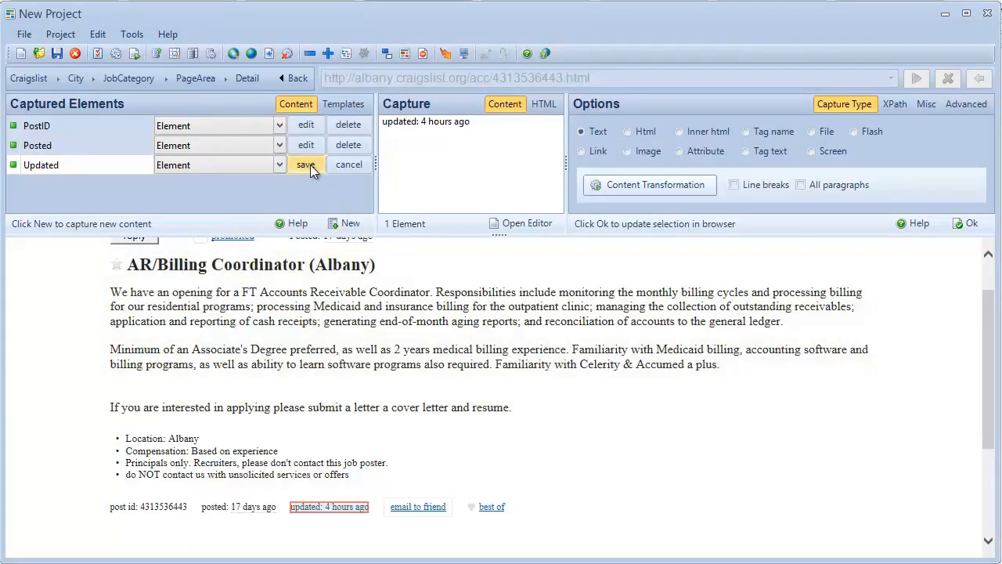
pyautogui.click(306, 165)
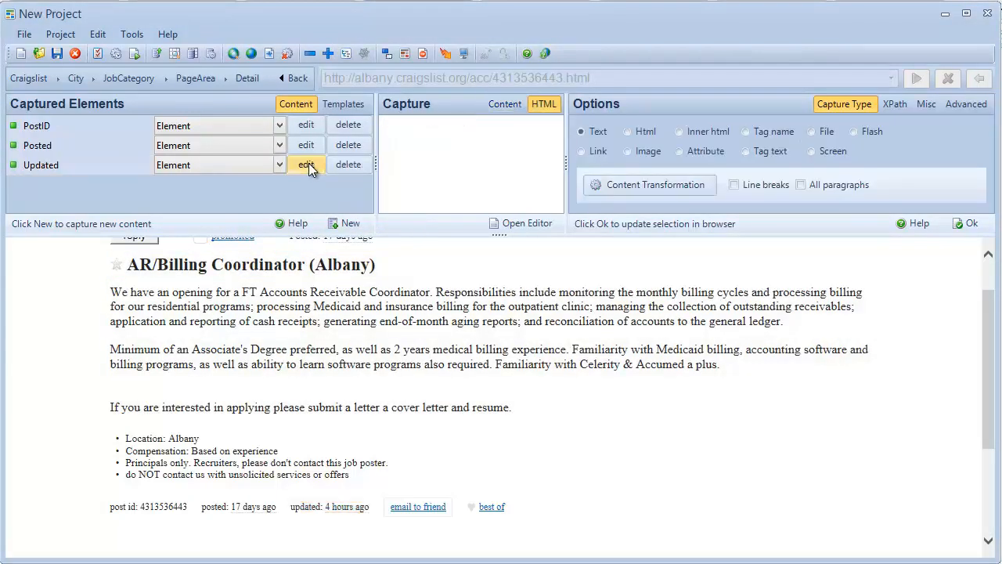
# Capture the Location bullet as new content with an enabled Regex transformation "Location: (.*)" returning $1, then test and save the script.
pyautogui.click(177, 439)
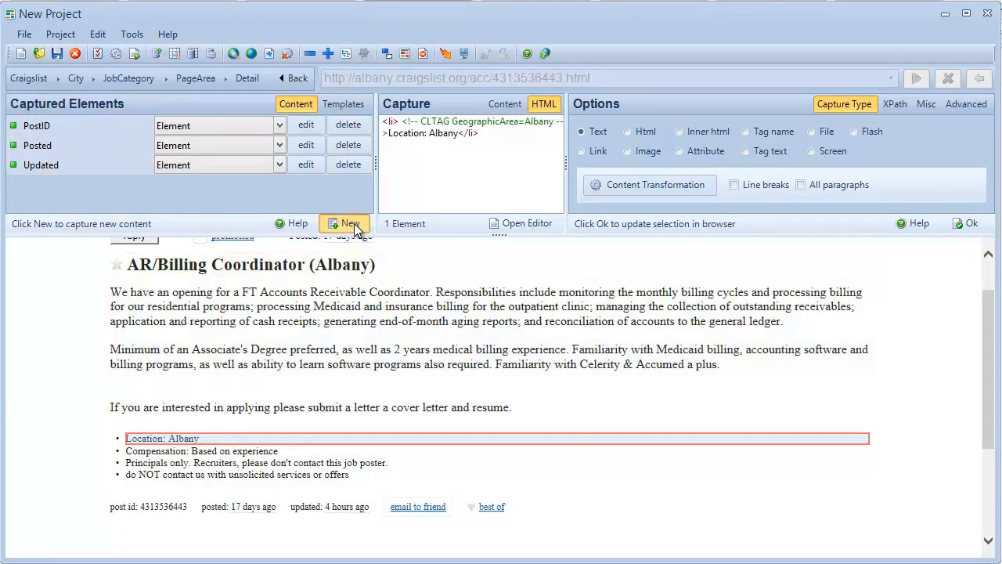
pyautogui.click(352, 224)
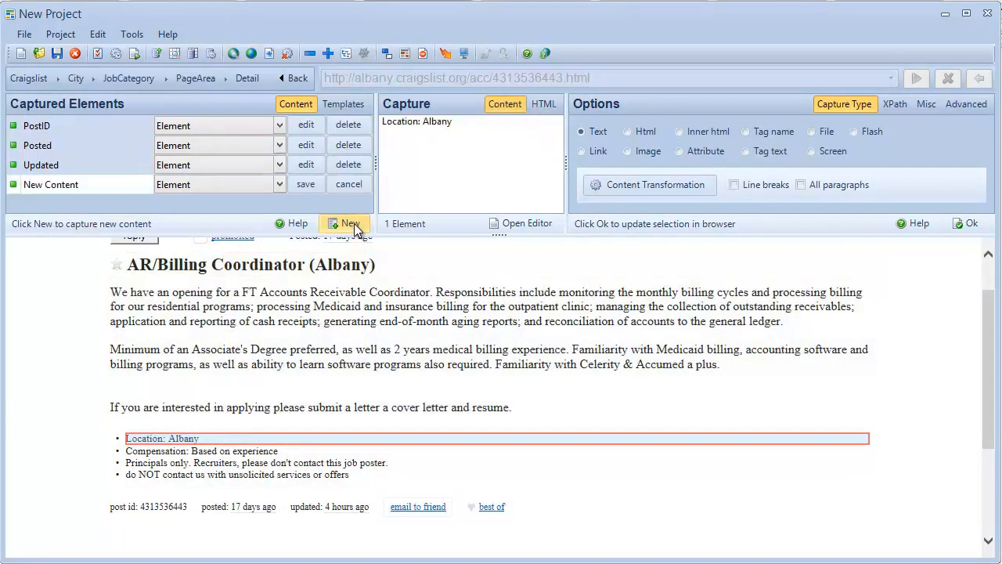
pyautogui.click(605, 189)
pyautogui.click(255, 62)
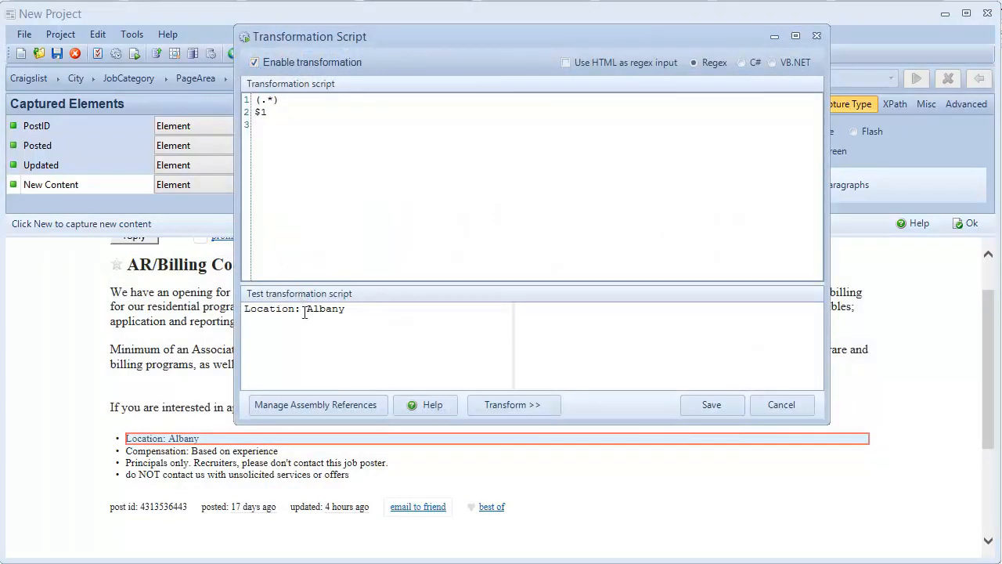
pyautogui.moveTo(302, 308); pyautogui.dragTo(245, 317)
pyautogui.hotkey('ctrl', 'c')
pyautogui.click(255, 100)
pyautogui.hotkey('ctrl', 'v')
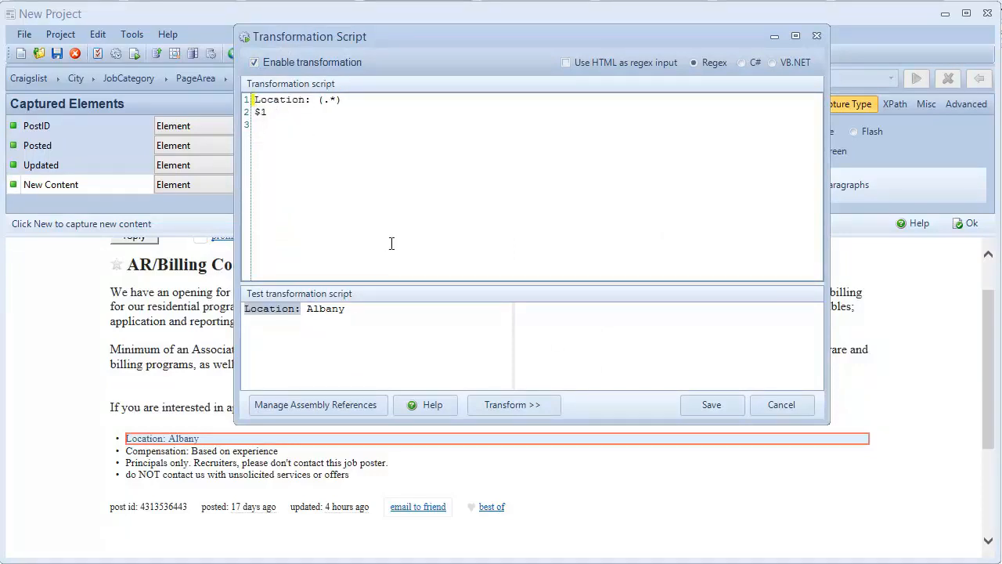
pyautogui.click(510, 396)
pyautogui.click(512, 404)
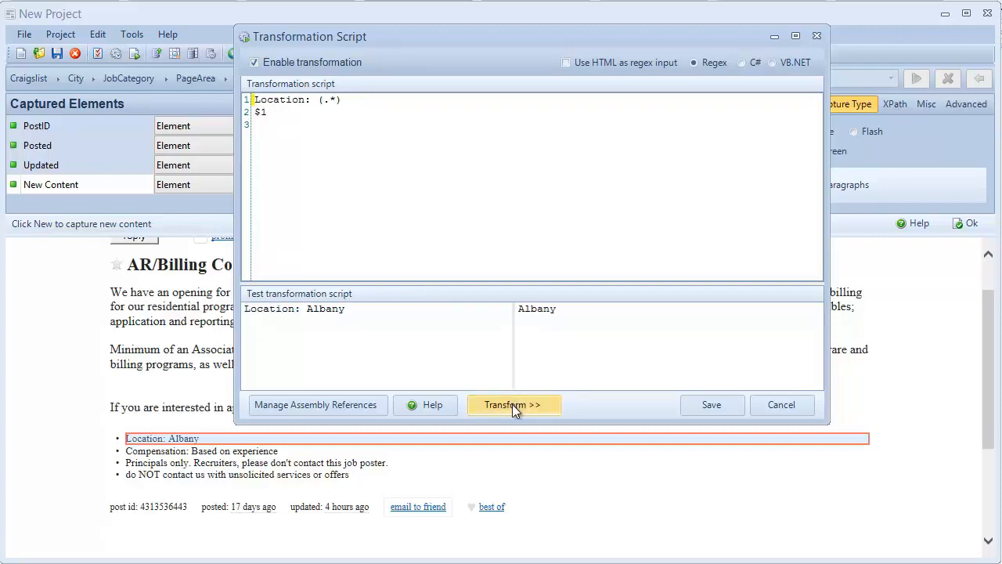
pyautogui.click(707, 405)
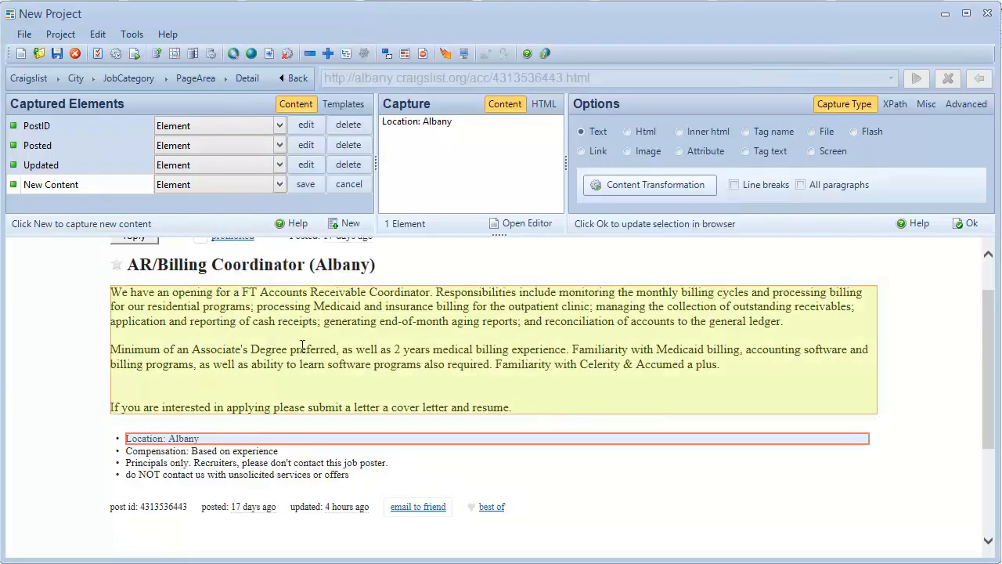
# Name the new content element Location and save it.
pyautogui.click(90, 184)
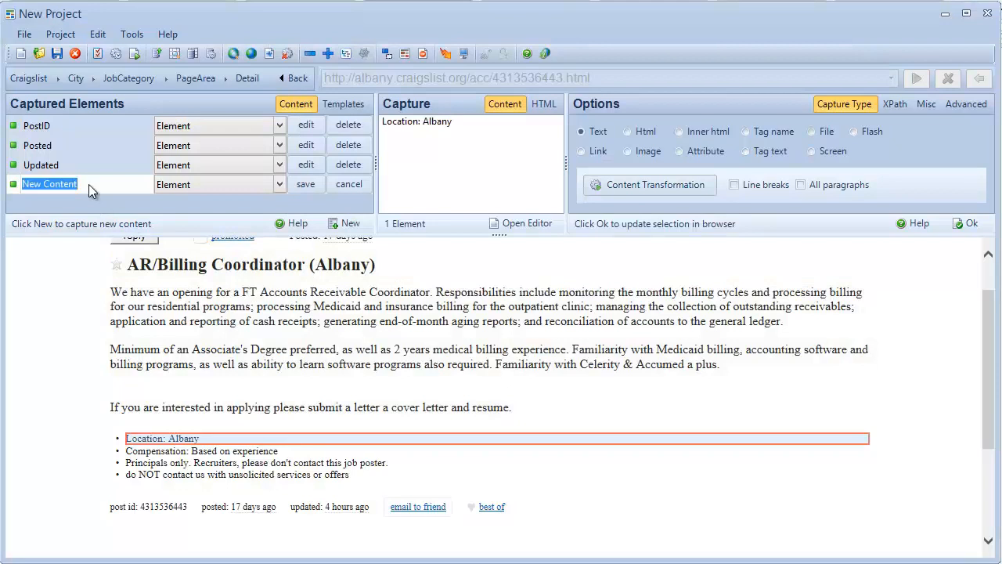
pyautogui.write('Location')
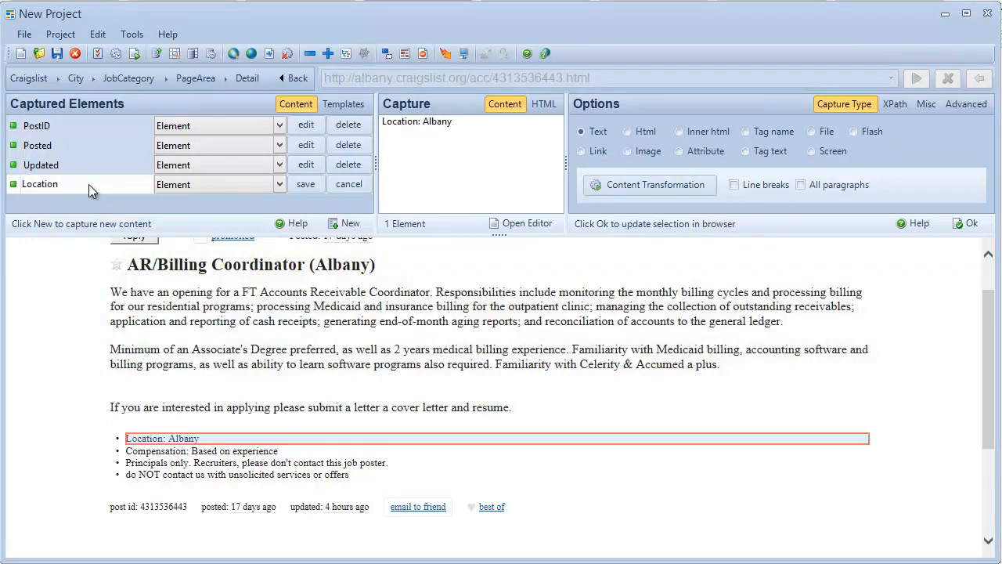
pyautogui.click(306, 183)
# Select the Compensation bullet and enable a Regex content transformation with the pattern "Compensation: (.*)" returning $1, then test and save the script.
pyautogui.click(260, 454)
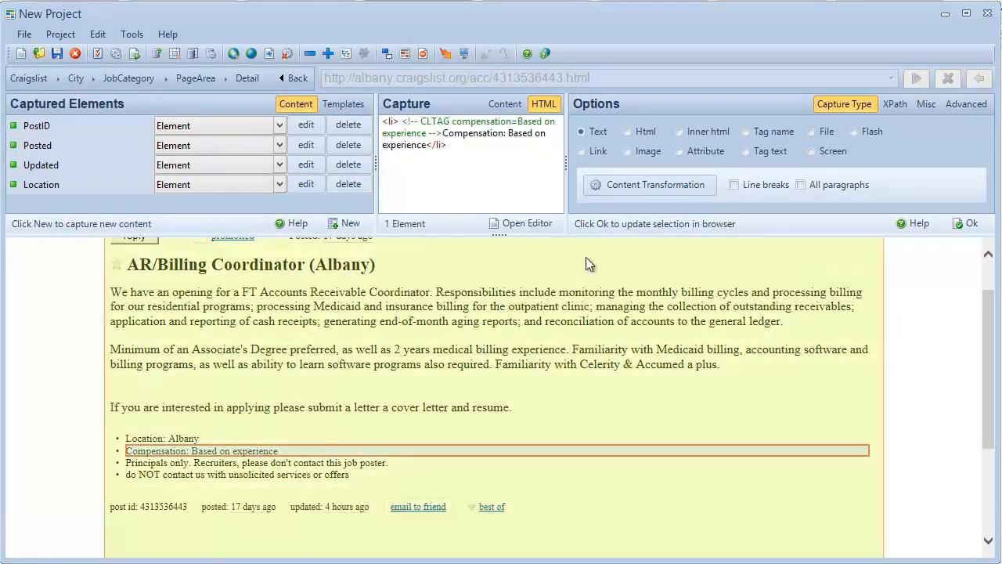
pyautogui.click(641, 183)
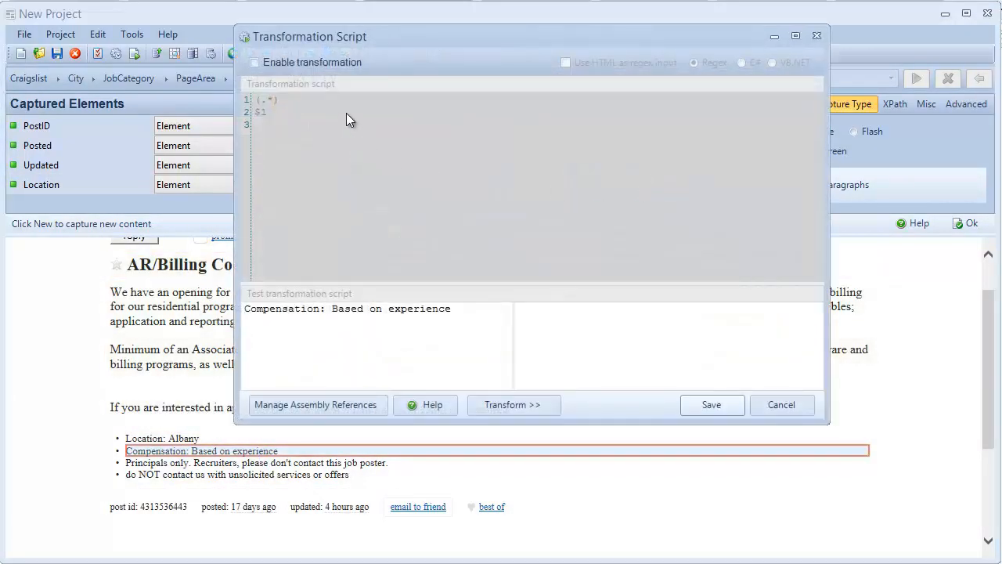
pyautogui.click(255, 62)
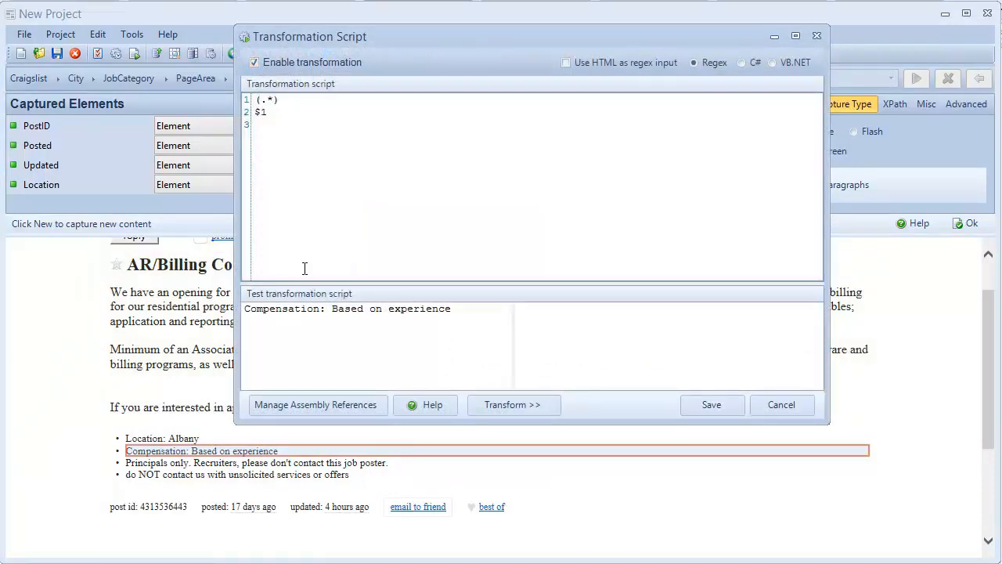
pyautogui.moveTo(324, 308); pyautogui.dragTo(254, 315)
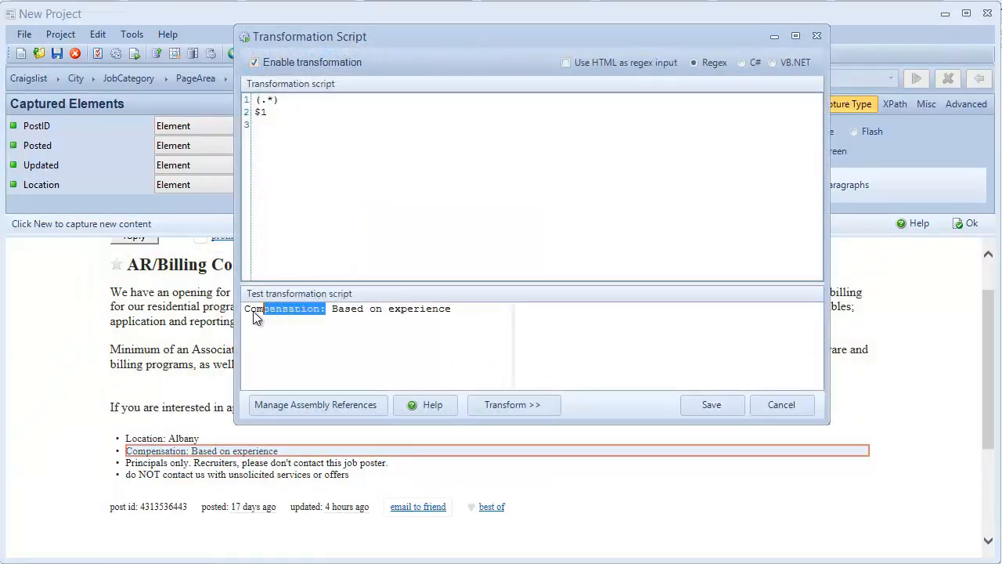
pyautogui.click(257, 98)
pyautogui.write('Compensation:')
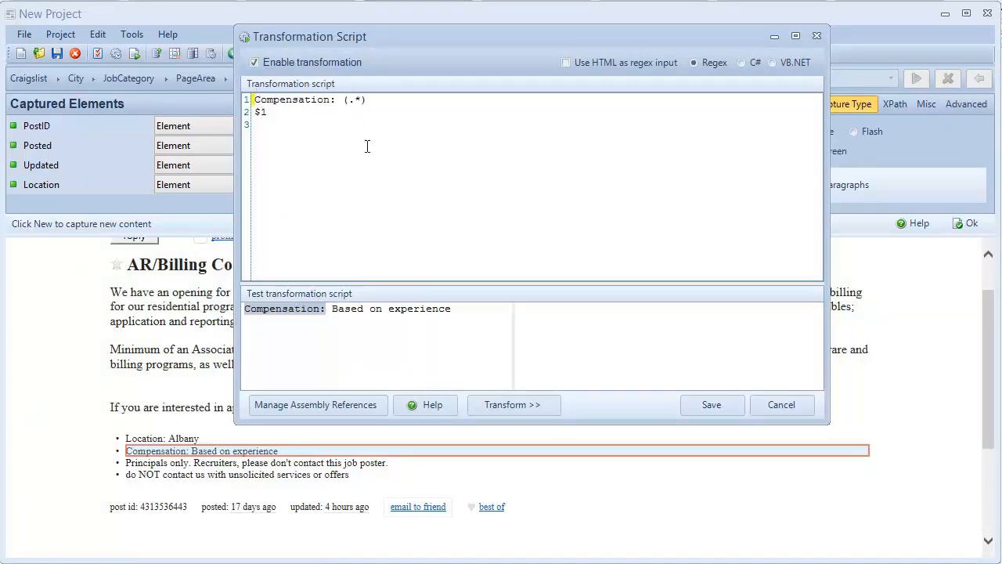
pyautogui.click(505, 401)
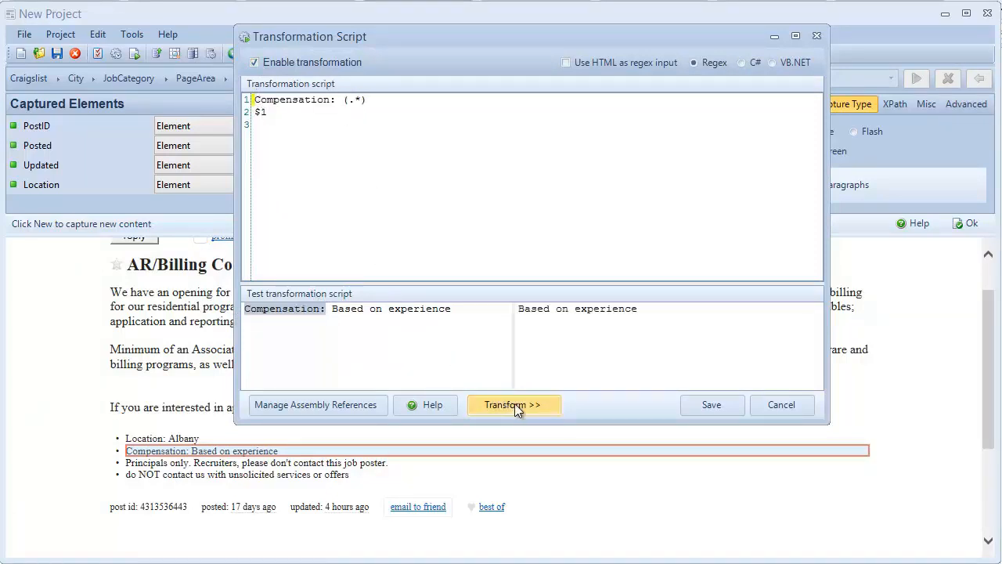
pyautogui.click(711, 405)
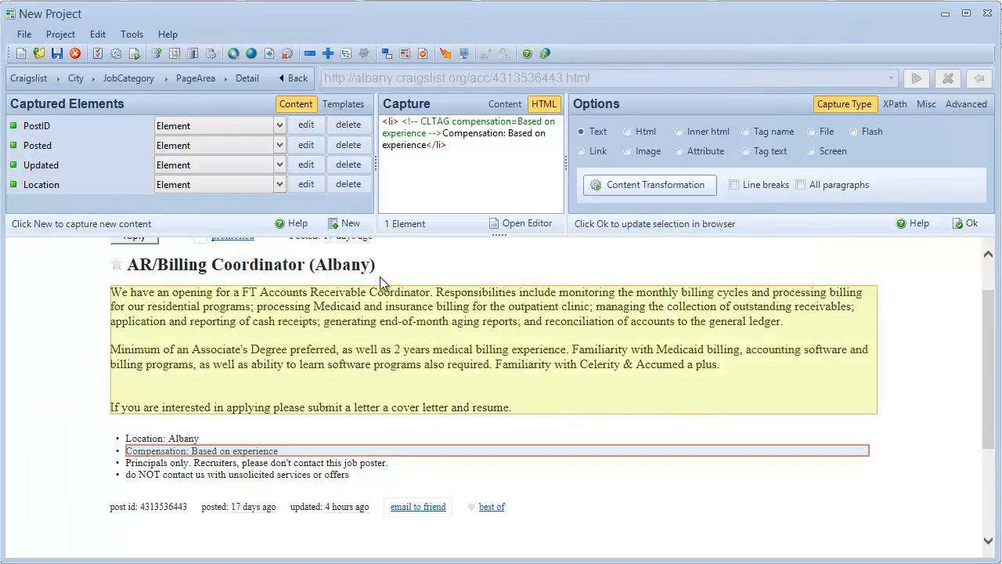
# Add the selected Compensation bullet as a new content element named Compensation and save it.
pyautogui.click(346, 223)
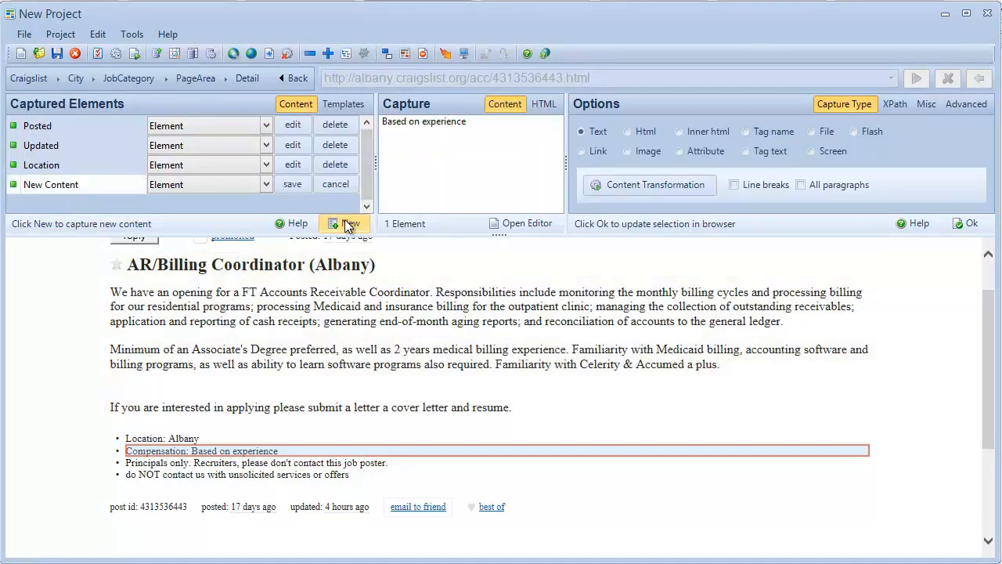
pyautogui.click(97, 184)
pyautogui.write('Compensation:')
pyautogui.click(298, 184)
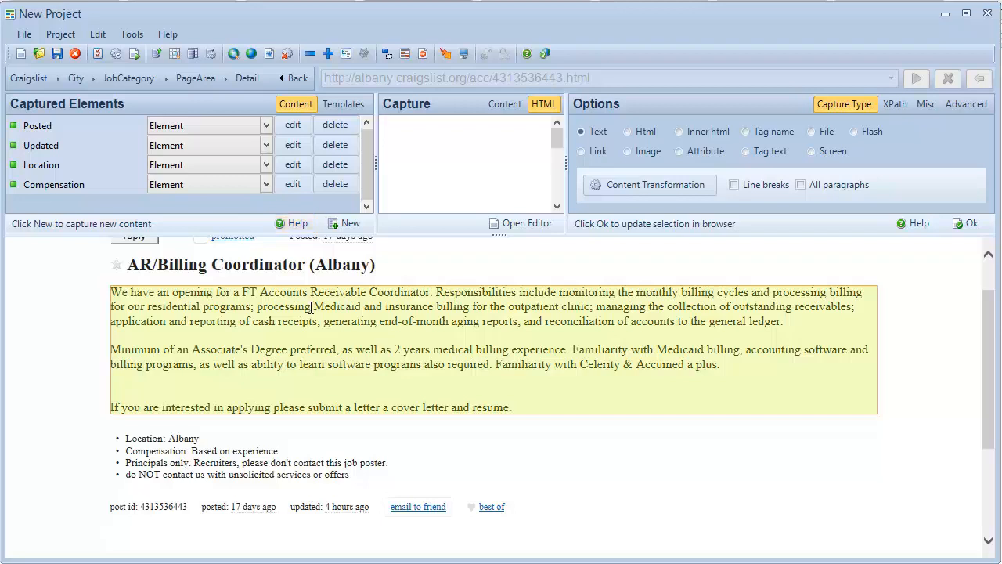
# Capture the job posting's body text as a new content element named Description and save it.
pyautogui.click(312, 306)
pyautogui.click(340, 225)
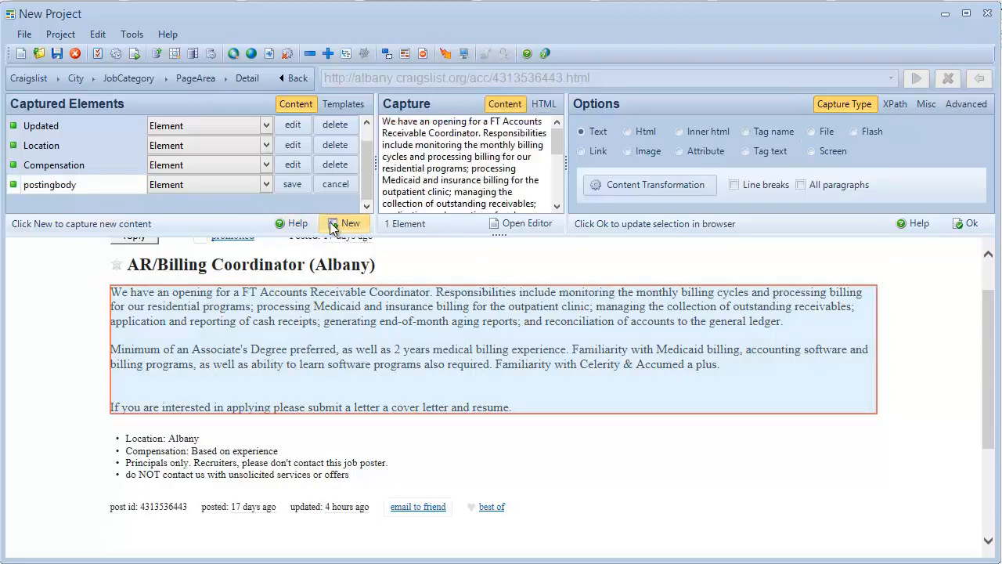
pyautogui.doubleClick(105, 181)
pyautogui.write('D')
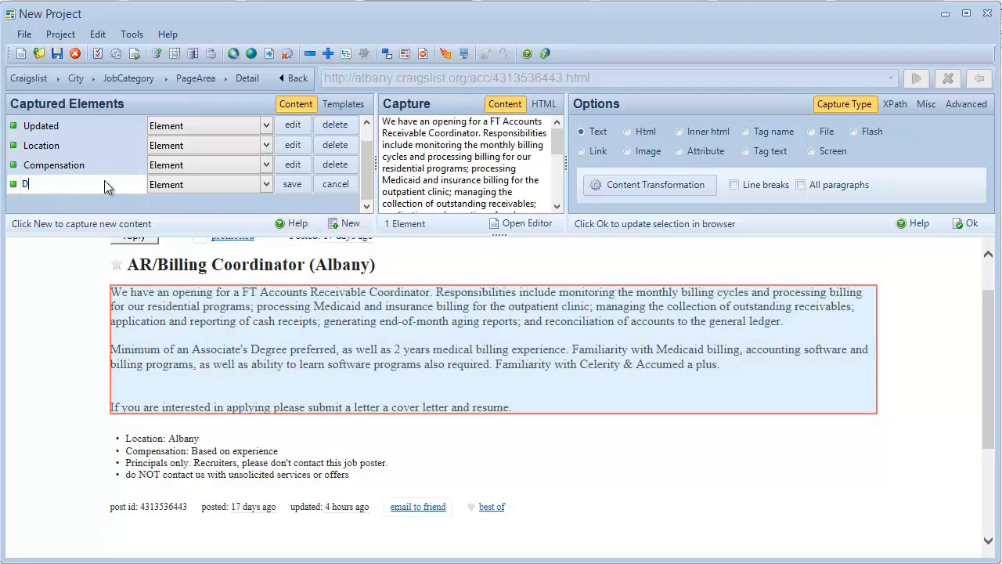
pyautogui.write('escription')
pyautogui.click(292, 184)
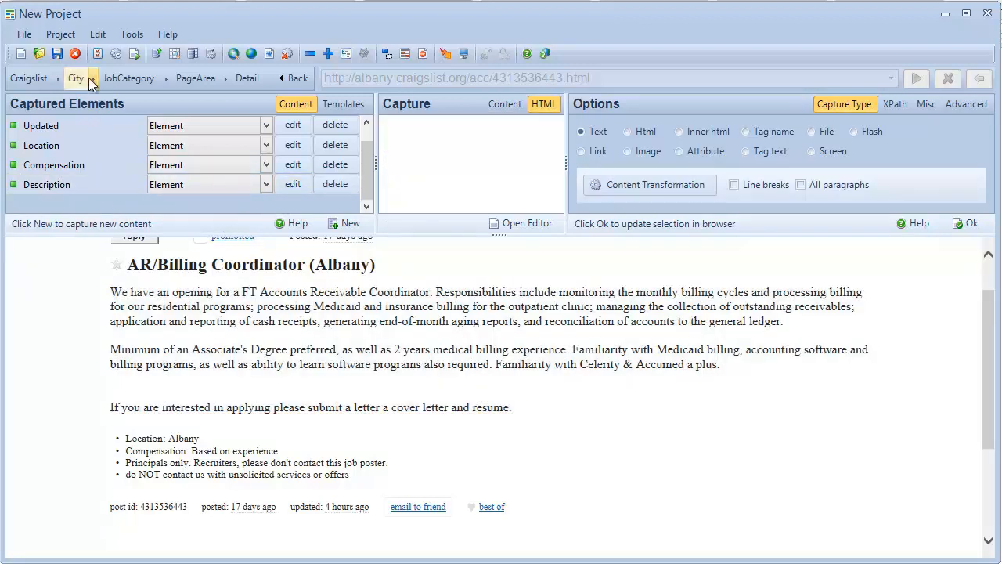
# Save the project as Craigslist in the Projects folder, replacing the existing file of that name.
pyautogui.click(57, 53)
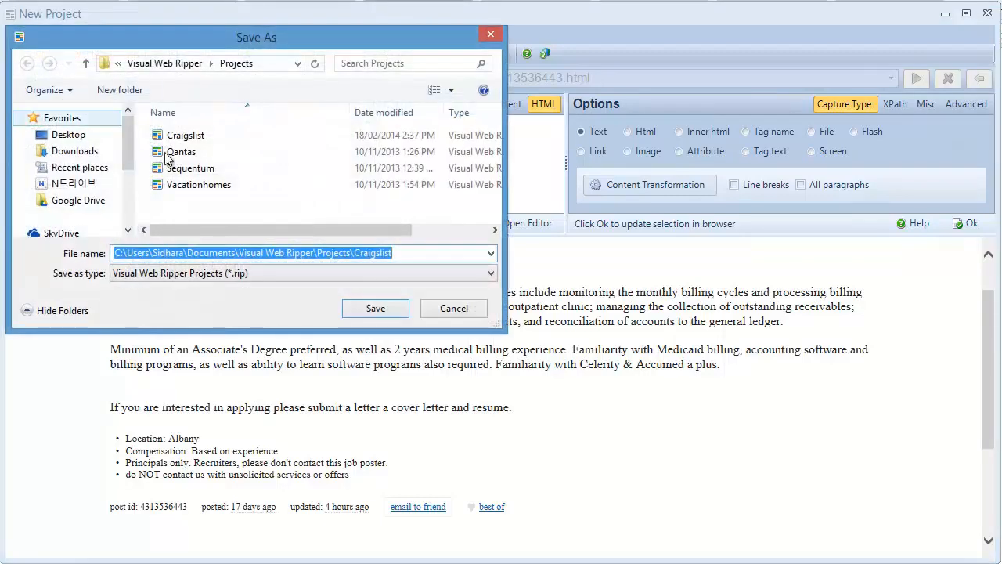
pyautogui.click(378, 310)
pyautogui.click(587, 297)
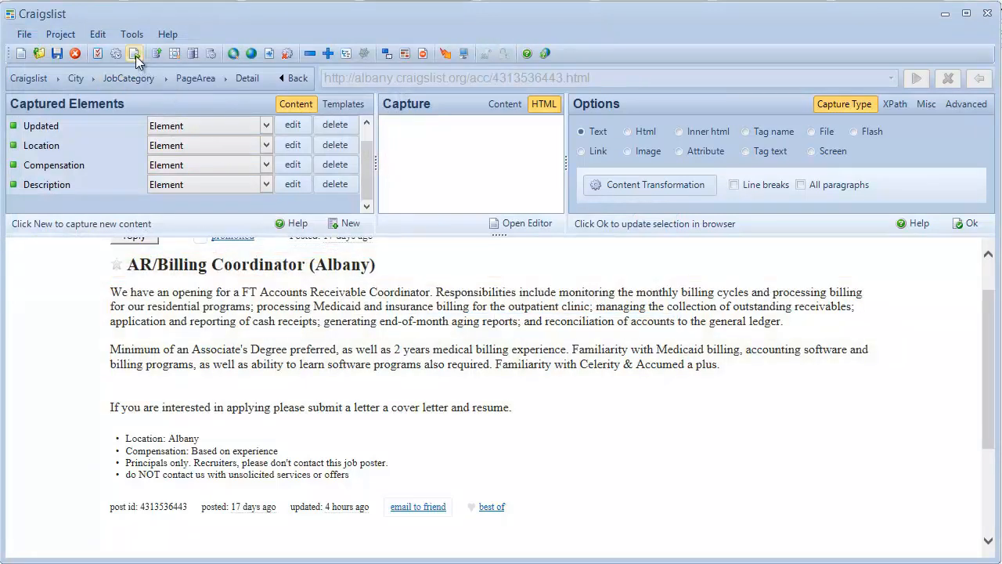
# Run the project with the WebBrowser extractor and debugging on, and stop the extraction after the first few job listings.
pyautogui.click(135, 54)
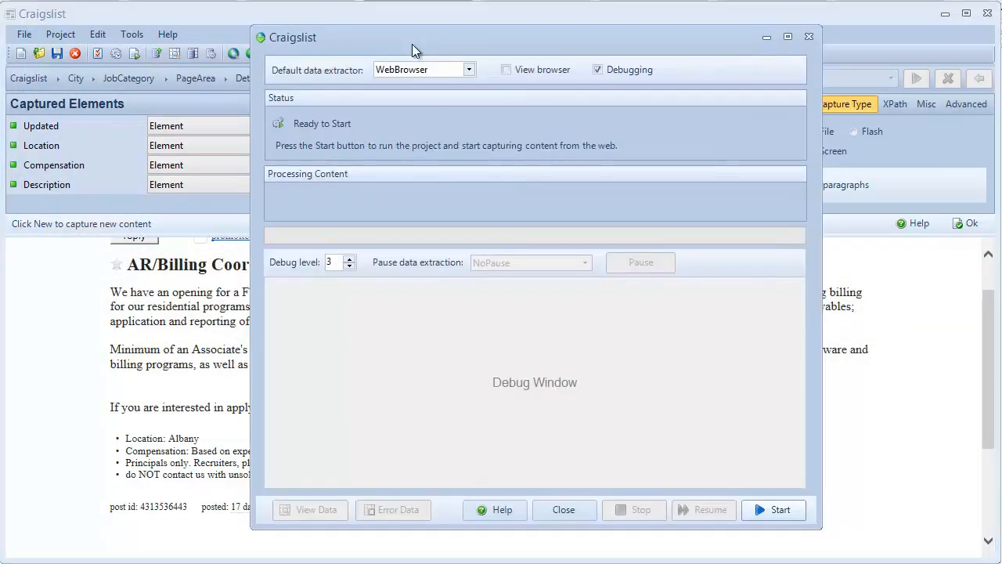
pyautogui.click(764, 510)
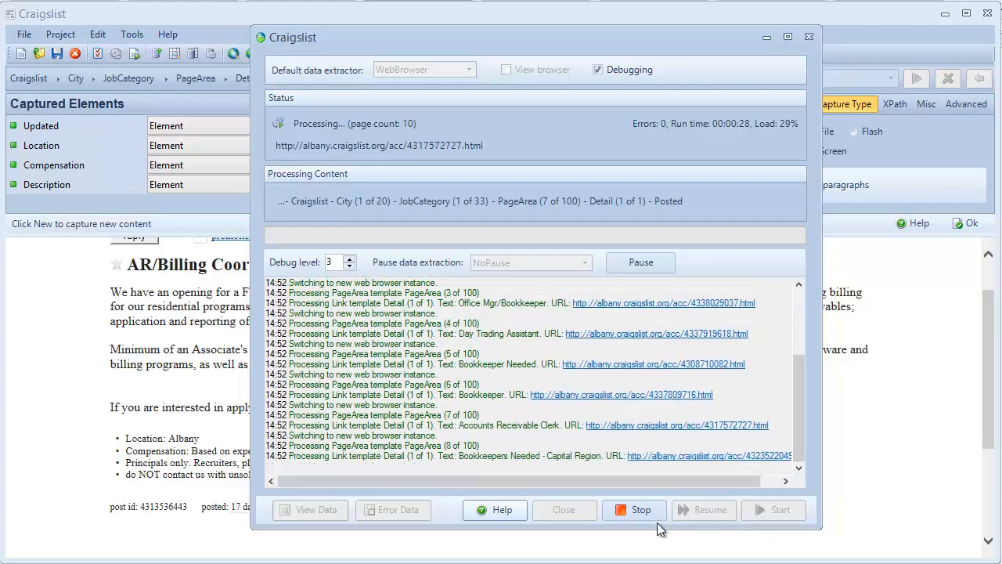
pyautogui.click(637, 510)
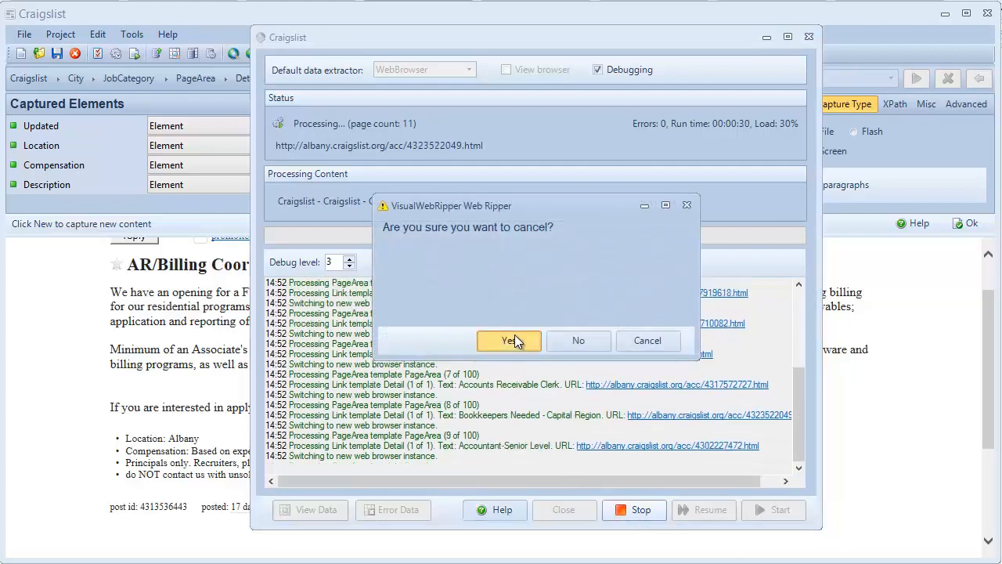
pyautogui.click(514, 337)
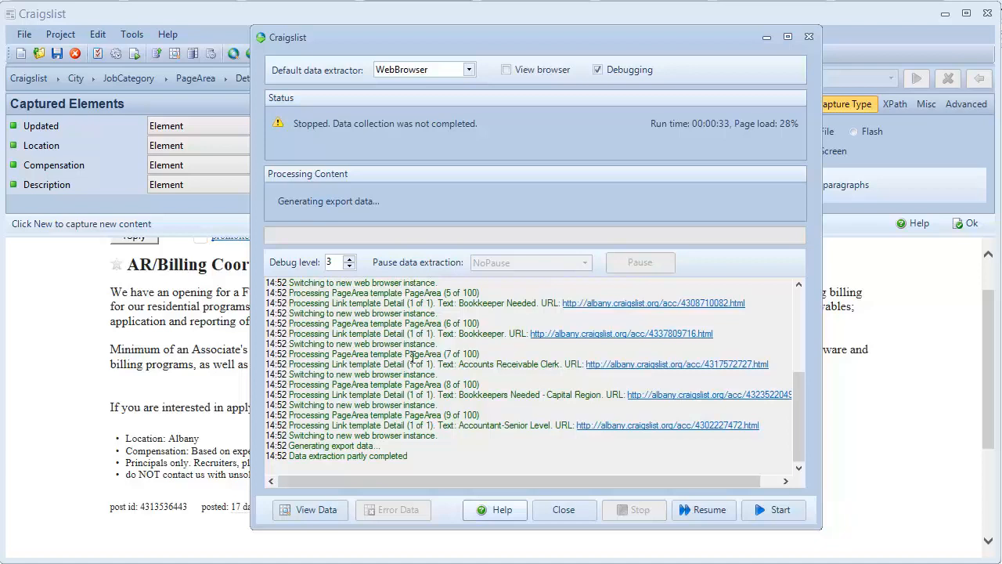
# Review the collected data with the window and the JobCategory and JobTitle columns widened, then close the data and run windows.
pyautogui.click(306, 510)
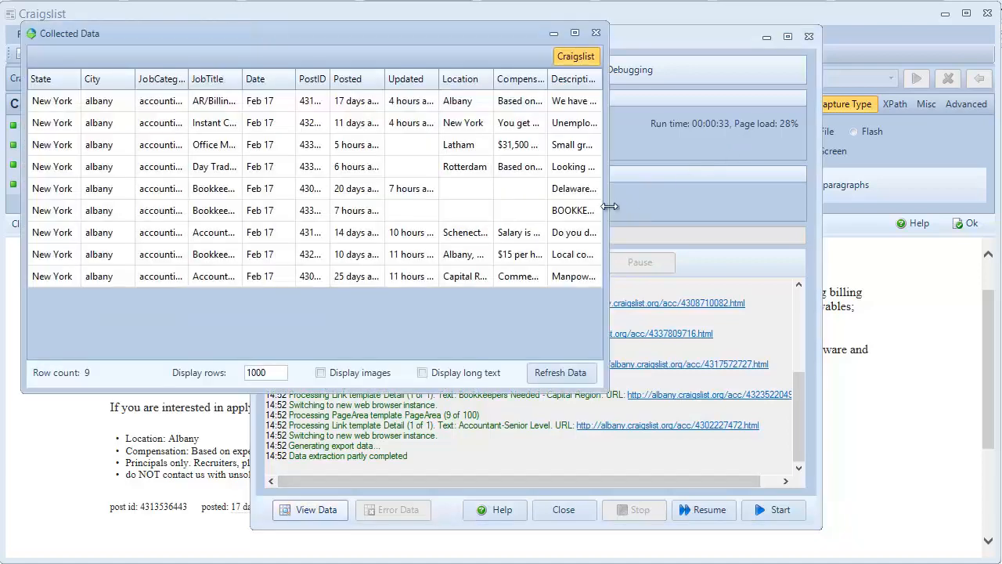
pyautogui.moveTo(609, 206); pyautogui.dragTo(834, 212)
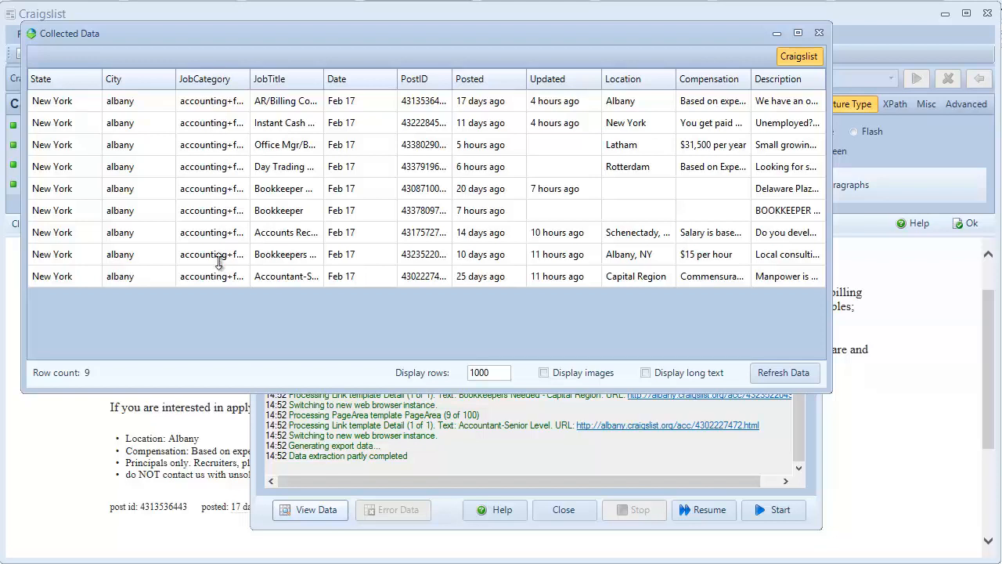
pyautogui.moveTo(254, 82); pyautogui.dragTo(274, 87)
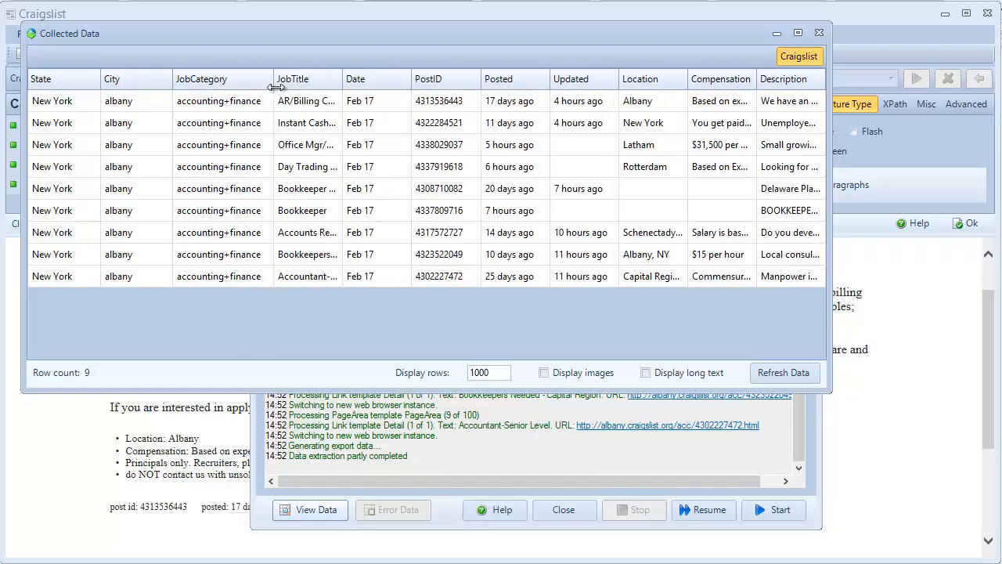
pyautogui.moveTo(342, 79); pyautogui.dragTo(366, 80)
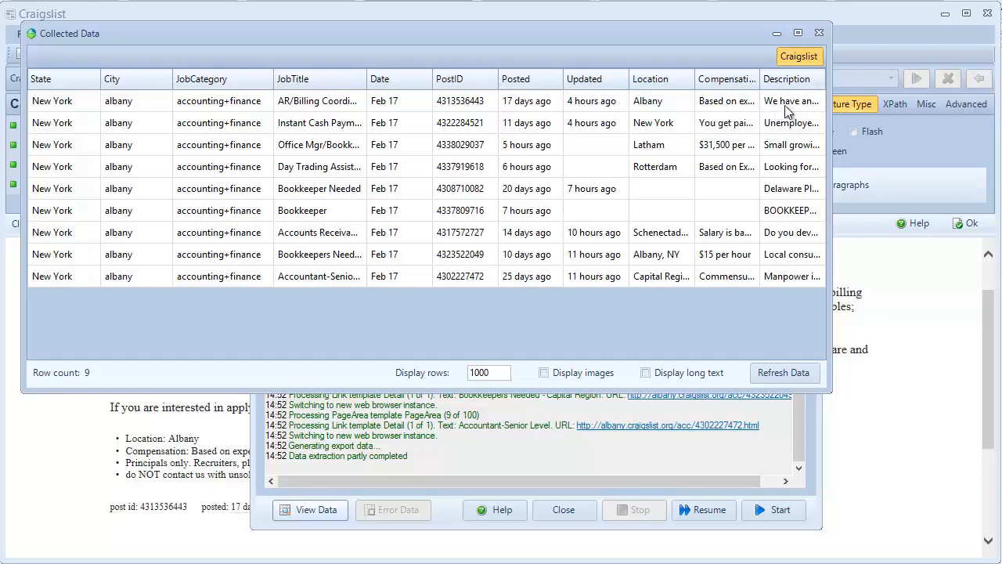
pyautogui.click(819, 33)
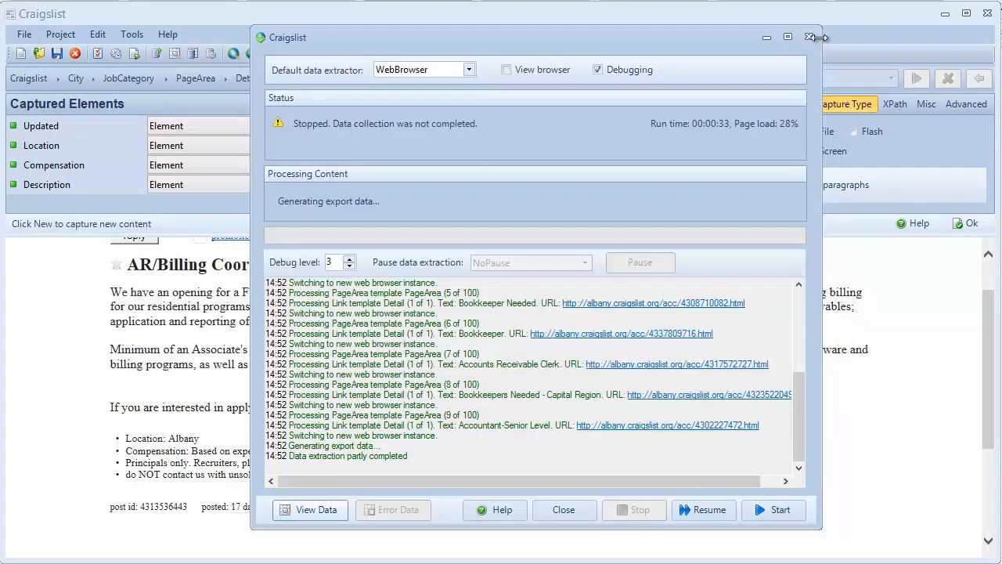
pyautogui.click(809, 36)
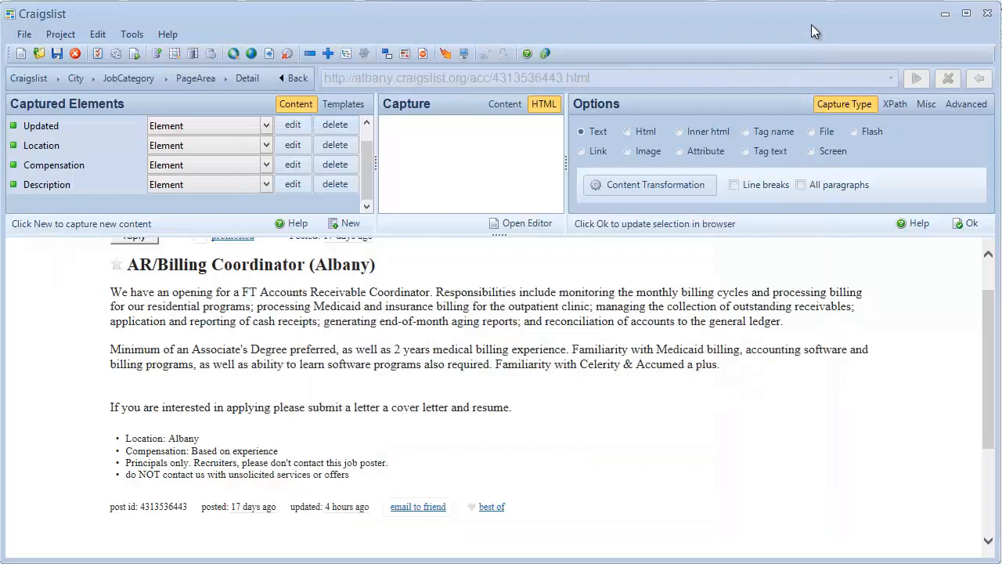